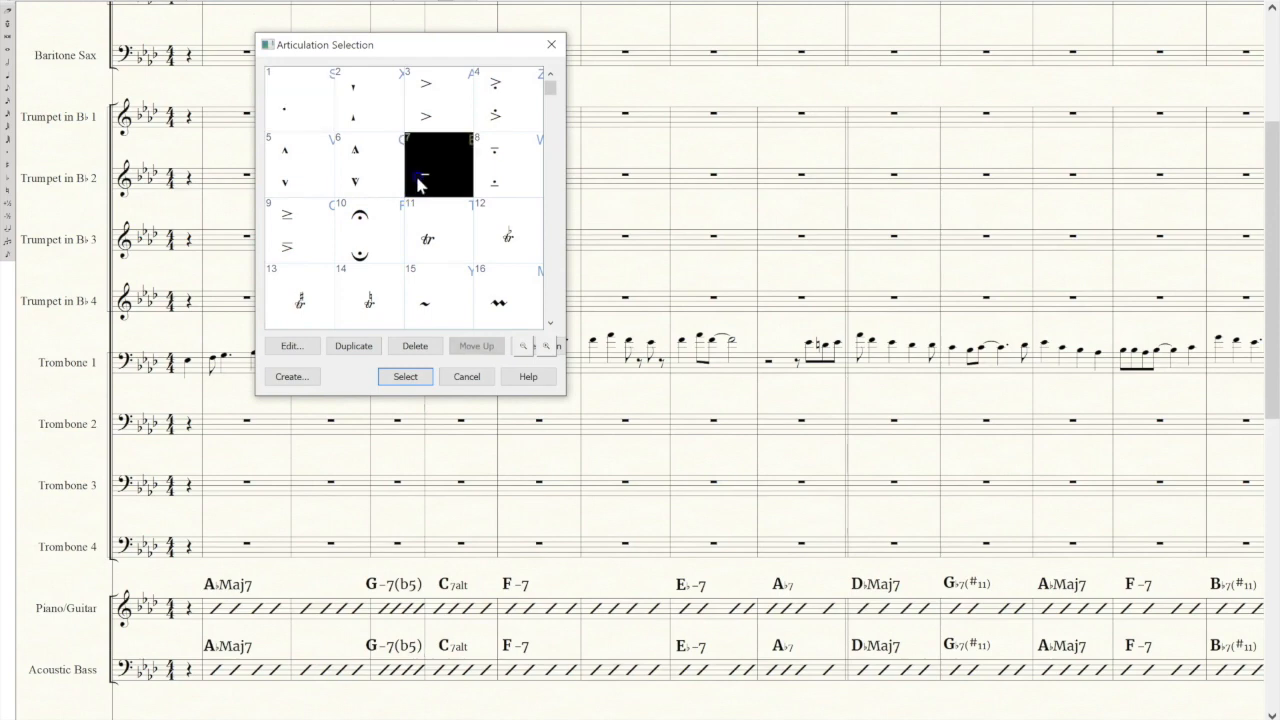
- Put a tenuto on Trombone 1's pickup note and an accent on the second note of bar 1
{"action": "left_click", "coordinate": [405, 377]}
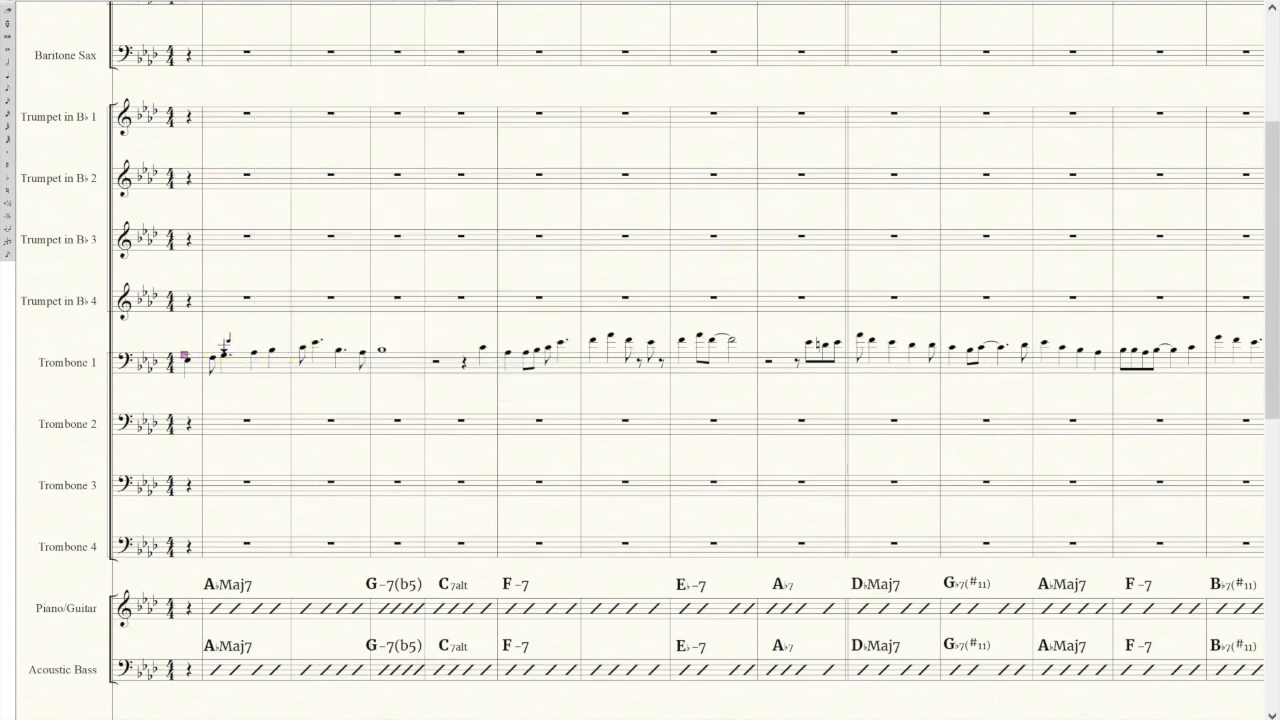
{"action": "left_click", "coordinate": [225, 344]}
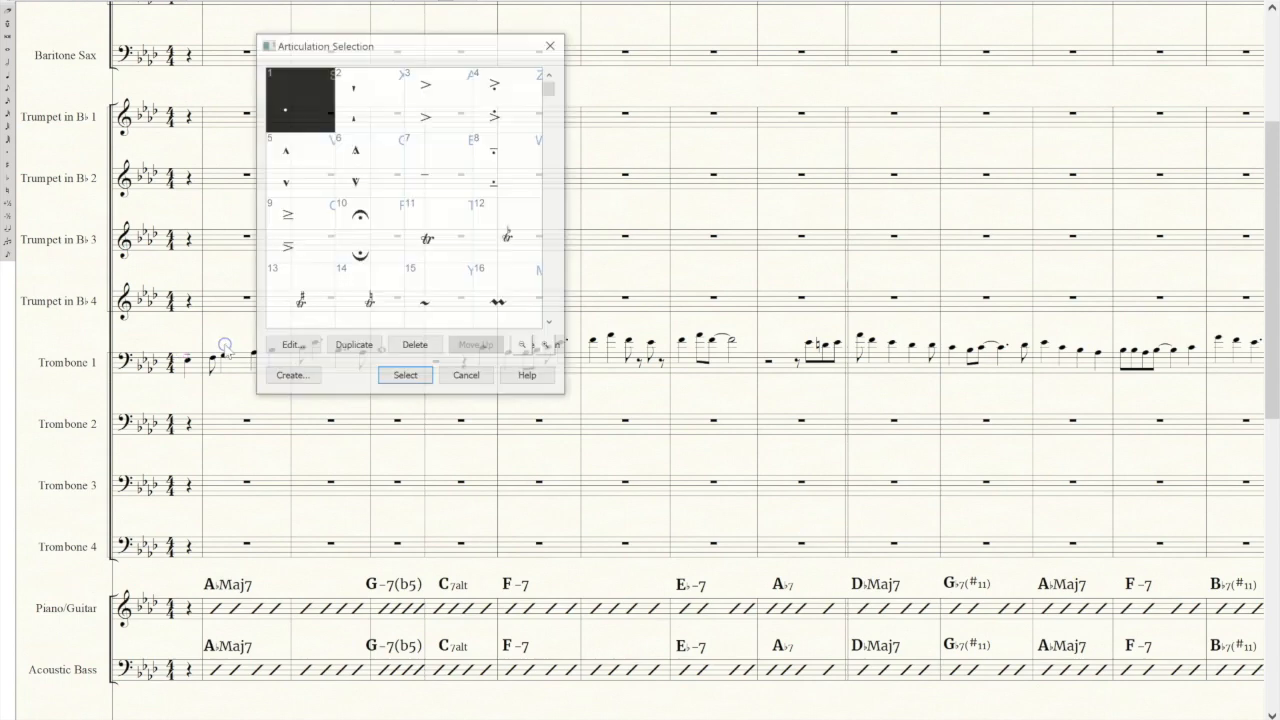
{"action": "left_click", "coordinate": [412, 128]}
{"action": "left_click", "coordinate": [400, 377]}
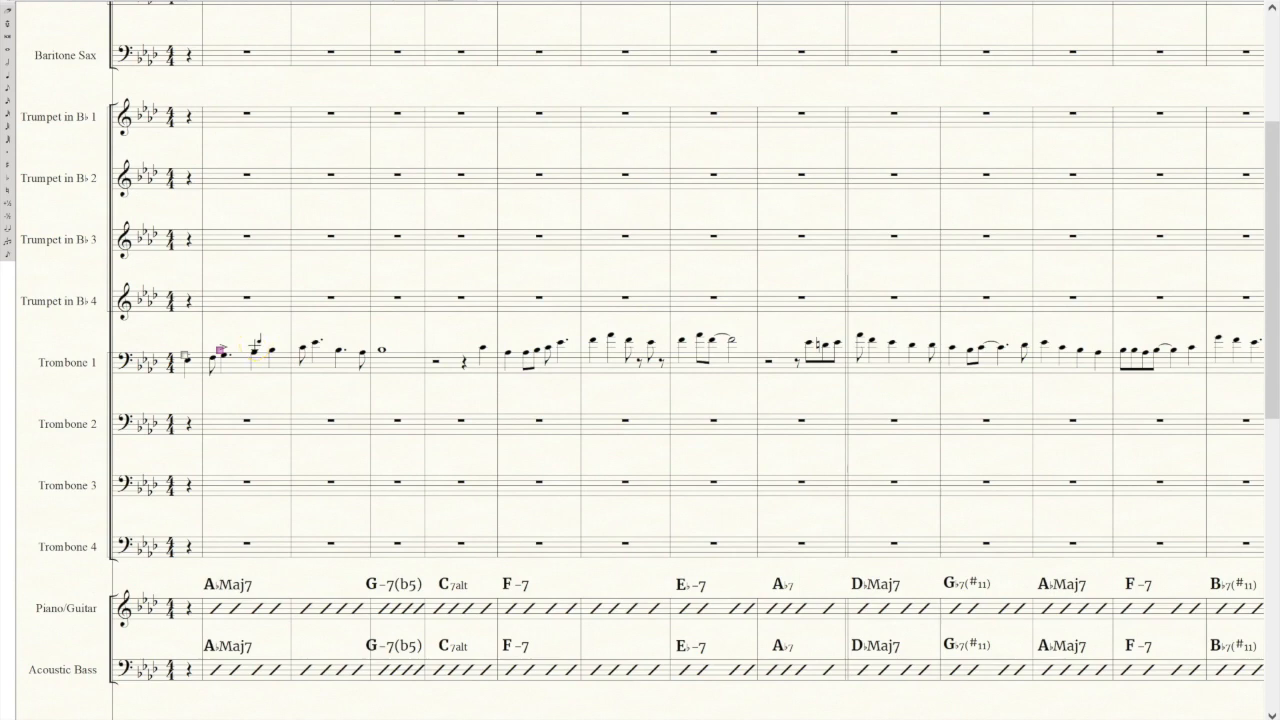
- Add a marcato to the third note and a tenuto to the fourth note of Trombone 1's bar 1
{"action": "left_click", "coordinate": [251, 348]}
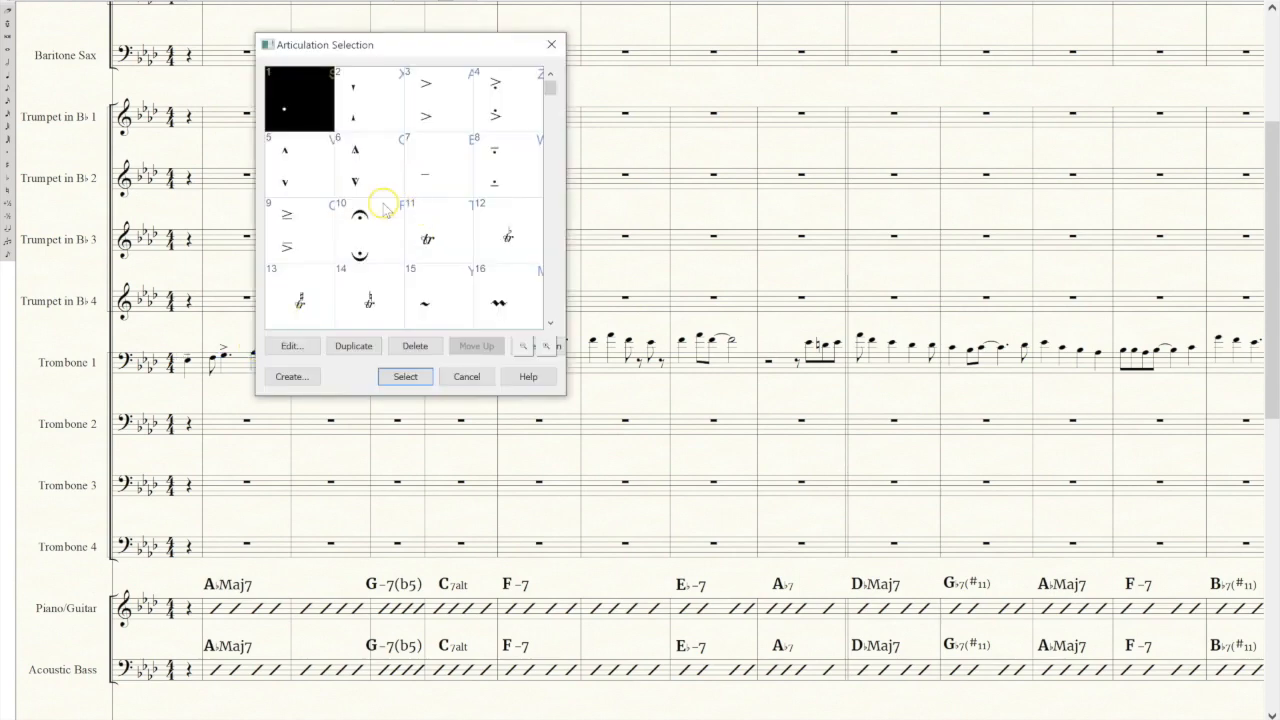
{"action": "left_click", "coordinate": [307, 180]}
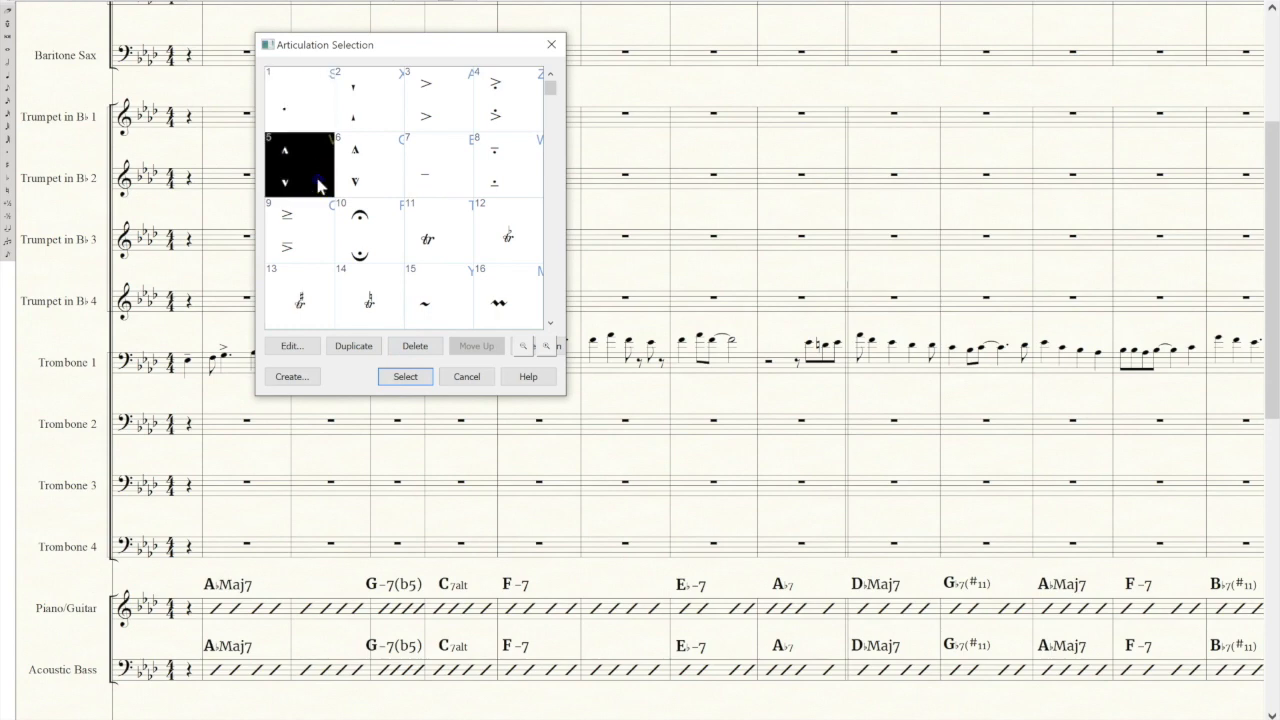
{"action": "left_click", "coordinate": [405, 376]}
{"action": "left_click", "coordinate": [307, 357]}
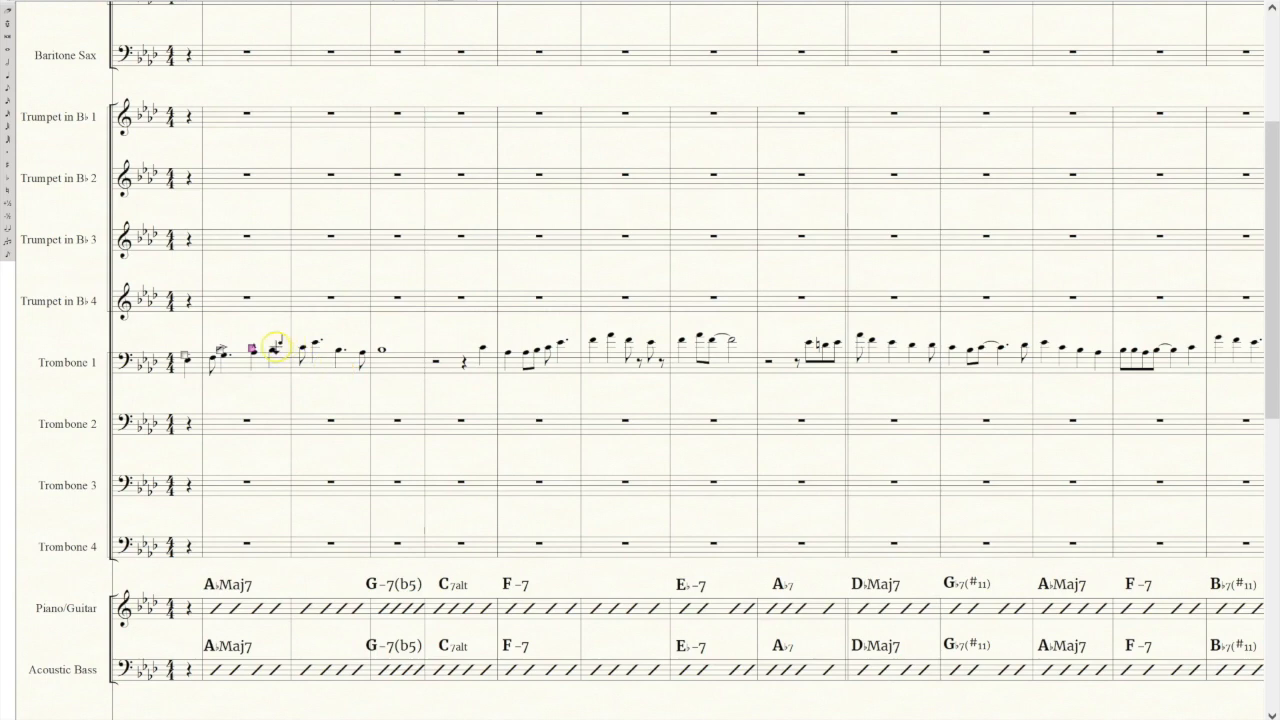
{"action": "left_click", "coordinate": [445, 168]}
{"action": "left_click", "coordinate": [386, 378]}
- Accent the second note of bar 2 and the last note of bar 4 in Trombone 1
{"action": "left_click", "coordinate": [316, 334]}
{"action": "left_click", "coordinate": [457, 114]}
{"action": "left_click", "coordinate": [378, 378]}
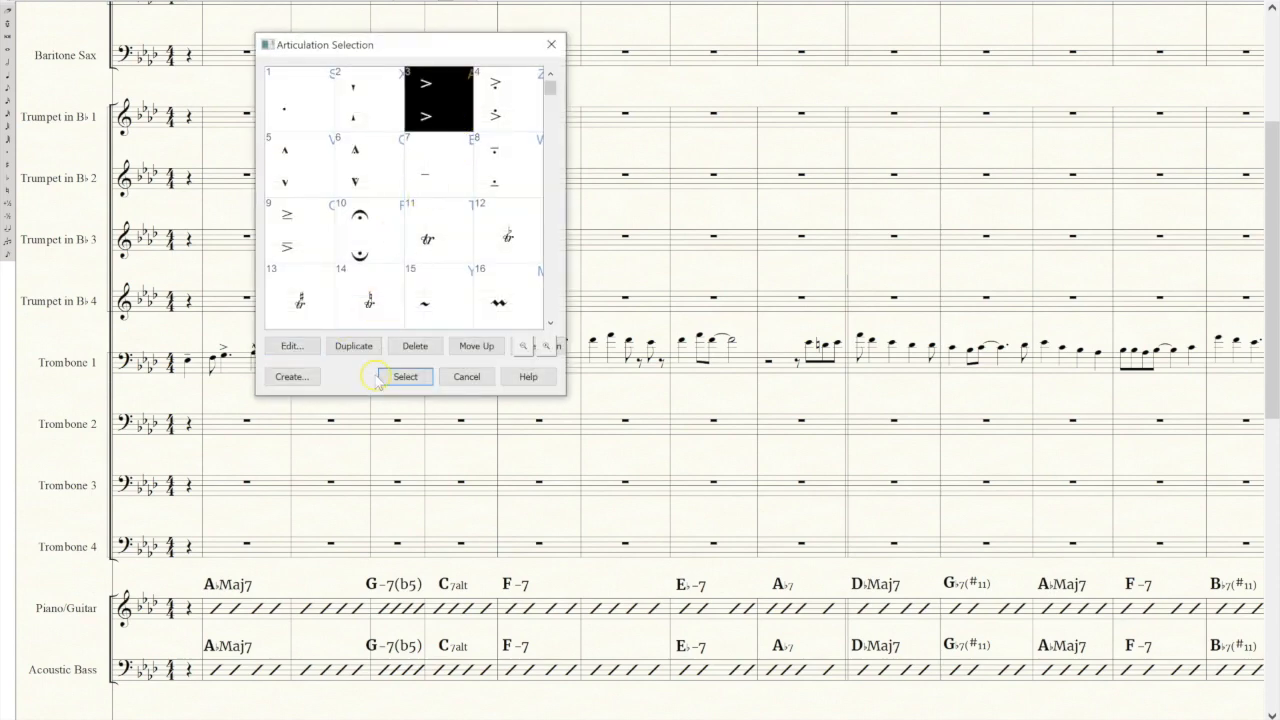
{"action": "left_click", "coordinate": [360, 360]}
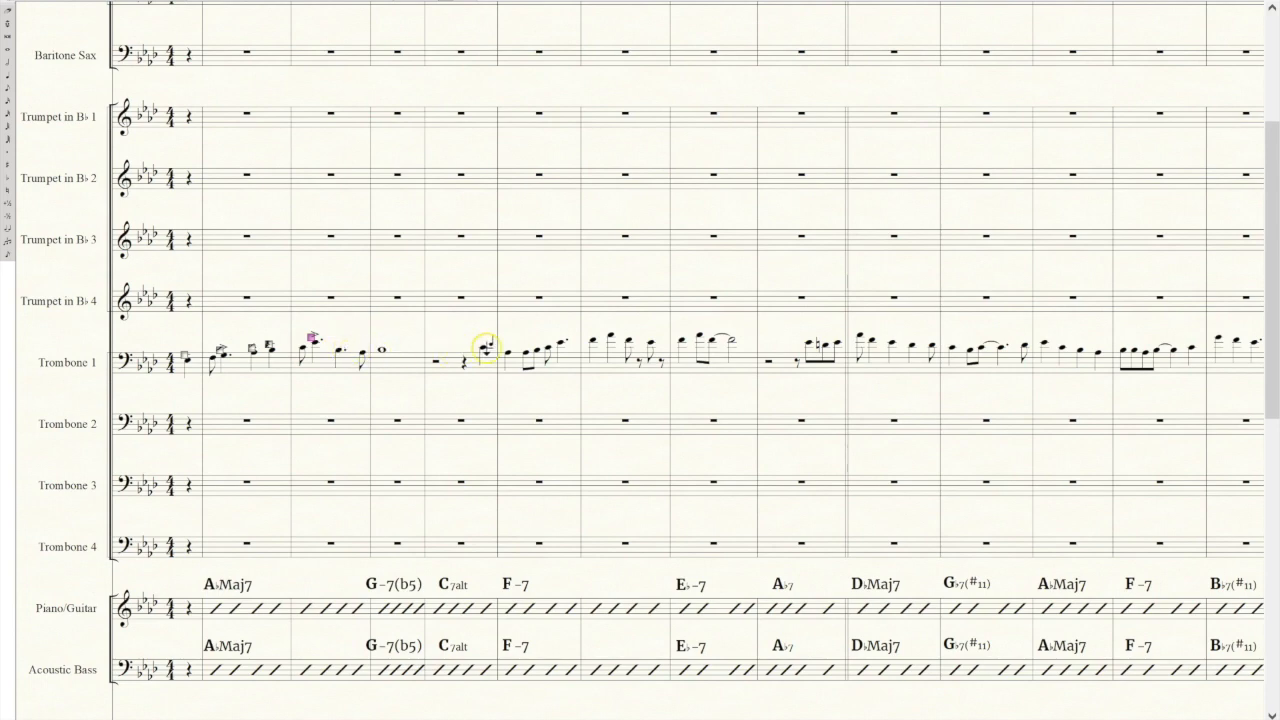
{"action": "left_click", "coordinate": [483, 347]}
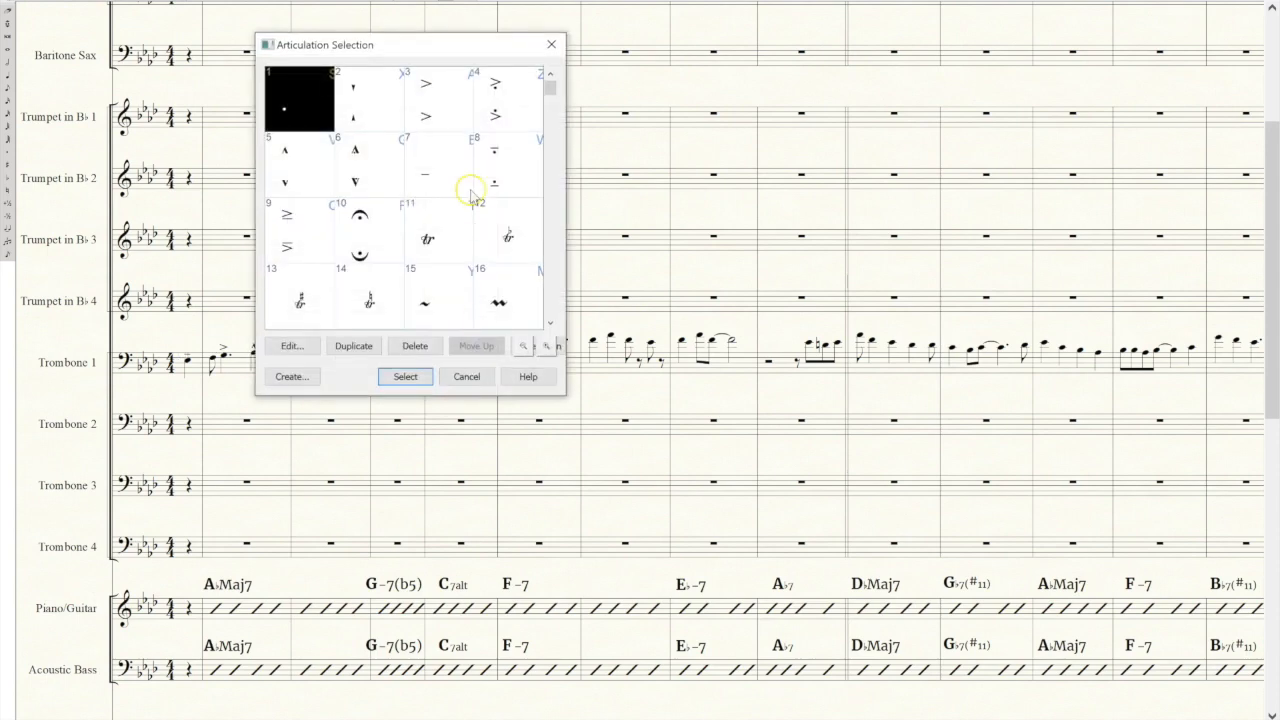
{"action": "left_click", "coordinate": [452, 118]}
{"action": "left_click", "coordinate": [406, 377]}
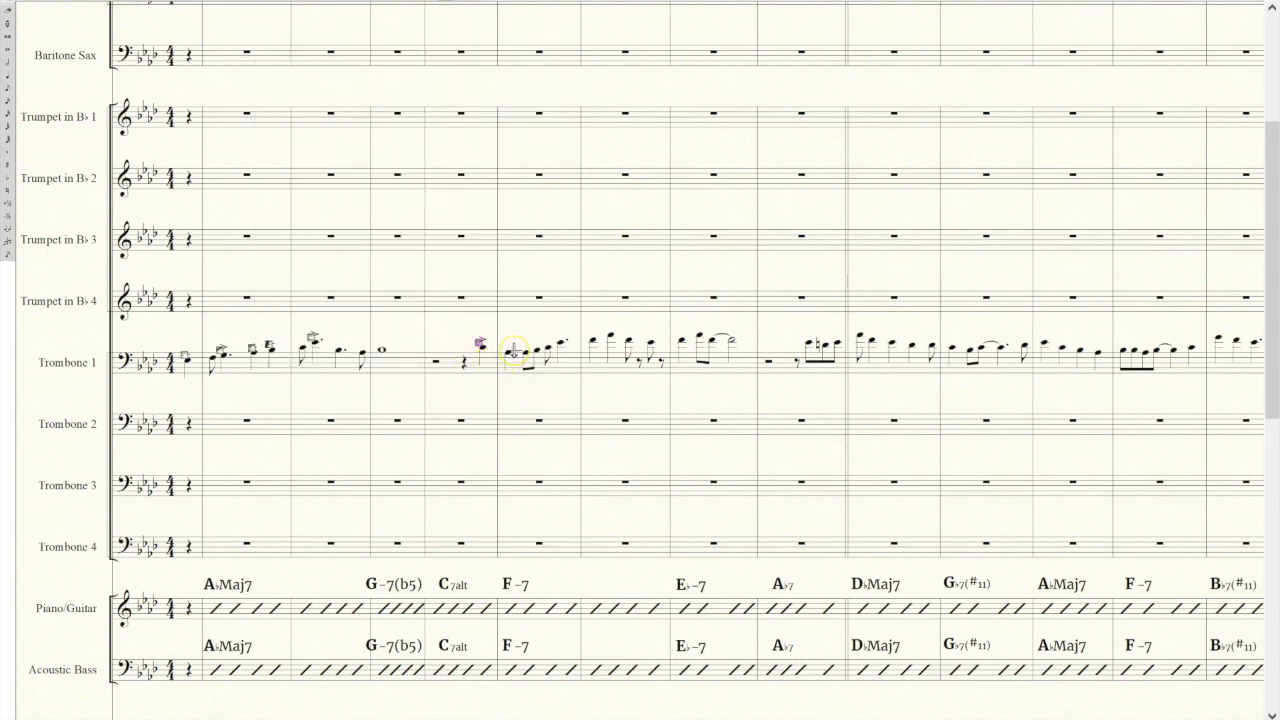
- Add a tenuto to the first note and an accent to the last note of Trombone 1's bar 5
{"action": "left_click", "coordinate": [507, 349]}
{"action": "left_click", "coordinate": [416, 158]}
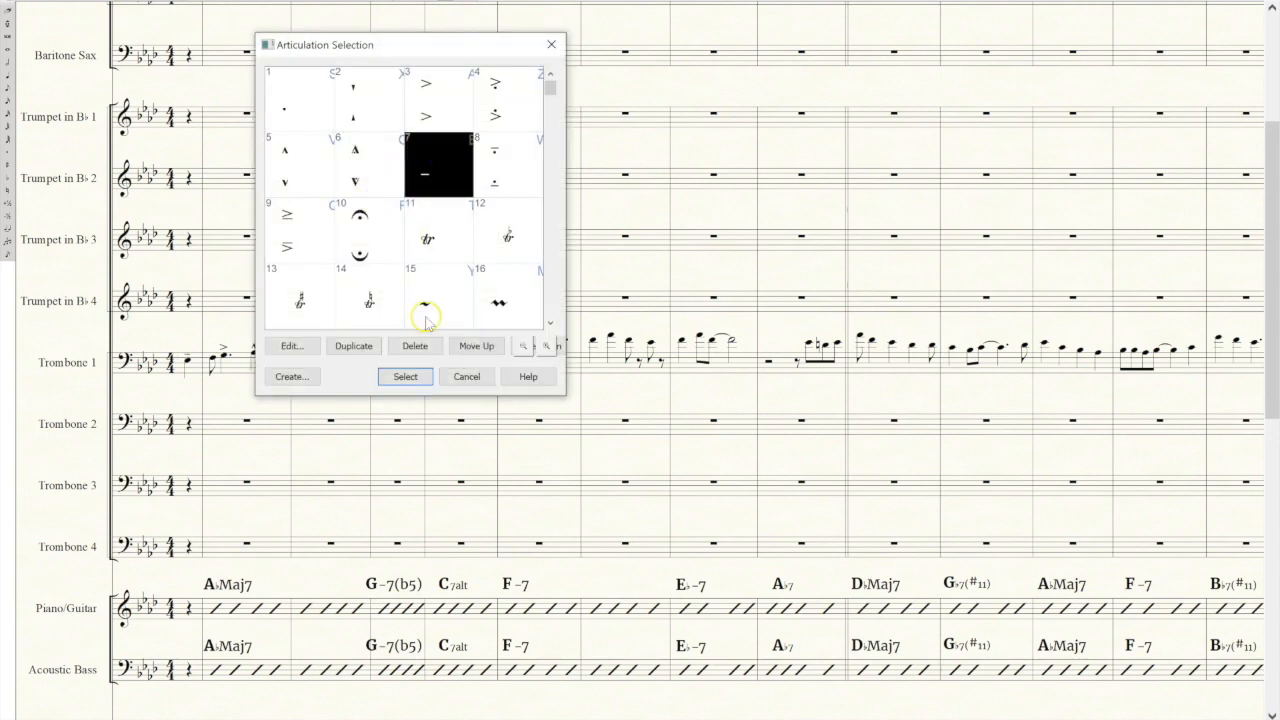
{"action": "left_click", "coordinate": [405, 376]}
{"action": "left_click_drag", "start_coordinate": [532, 373], "coordinate": [556, 338]}
{"action": "left_click", "coordinate": [557, 345]}
{"action": "left_click", "coordinate": [438, 100]}
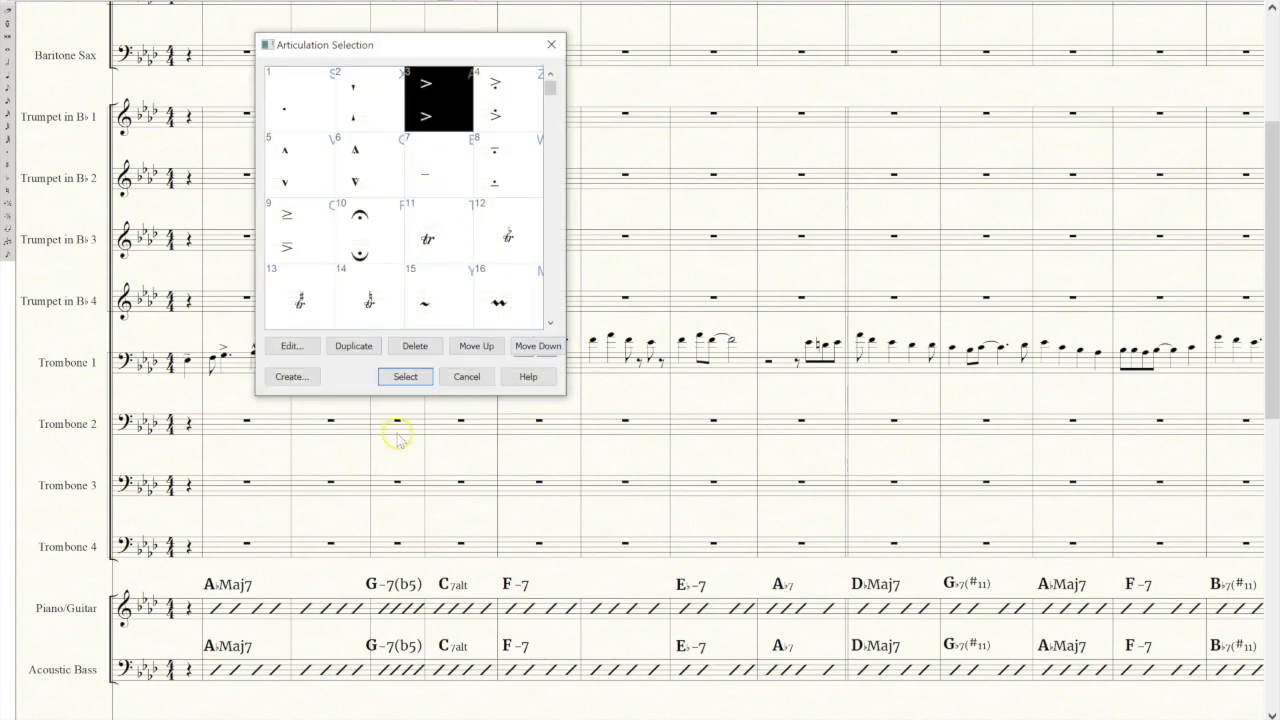
{"action": "left_click", "coordinate": [405, 376]}
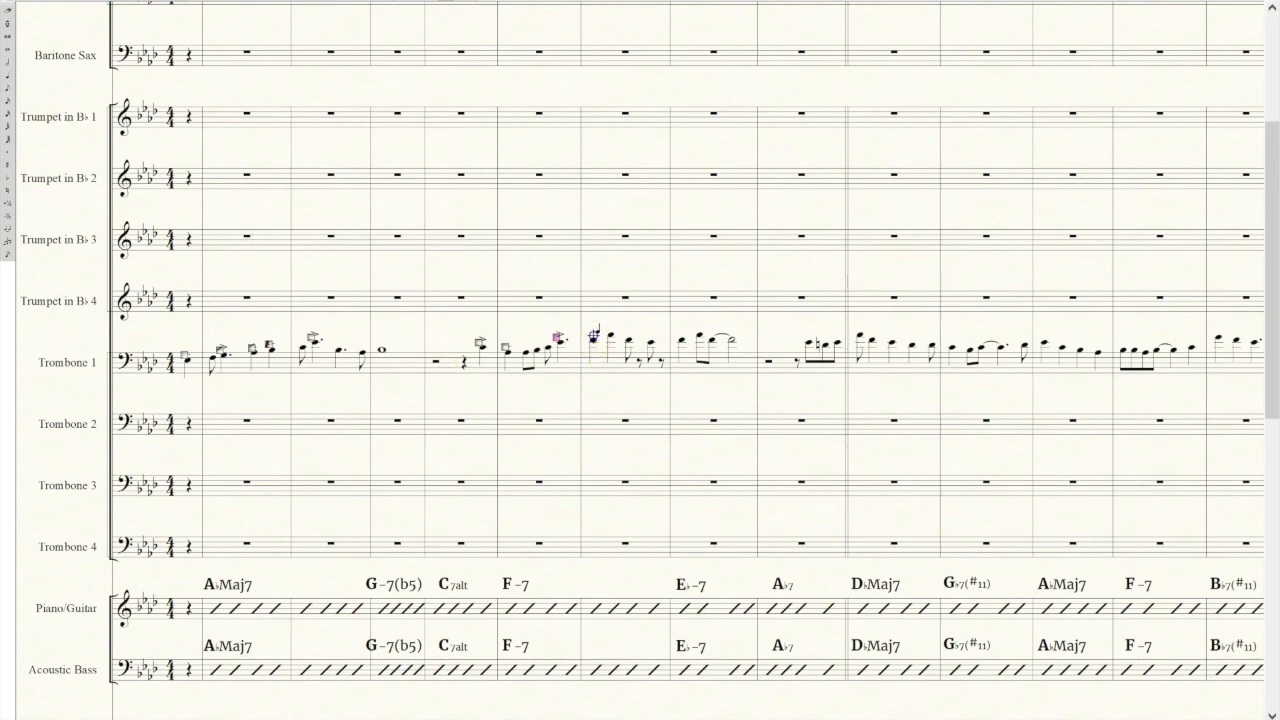
- Add a marcato to the first note and a tenuto to the second note of Trombone 1's bar 6
{"action": "left_click", "coordinate": [594, 336]}
{"action": "left_click", "coordinate": [327, 170]}
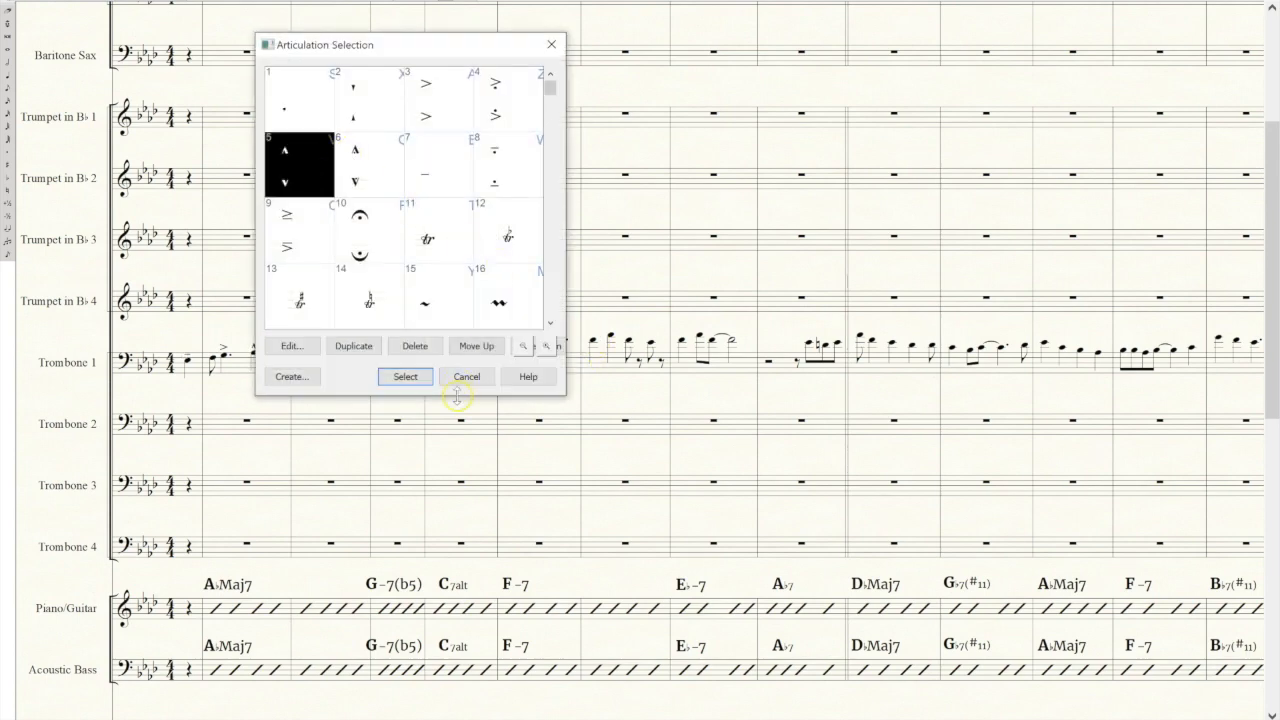
{"action": "left_click", "coordinate": [418, 377]}
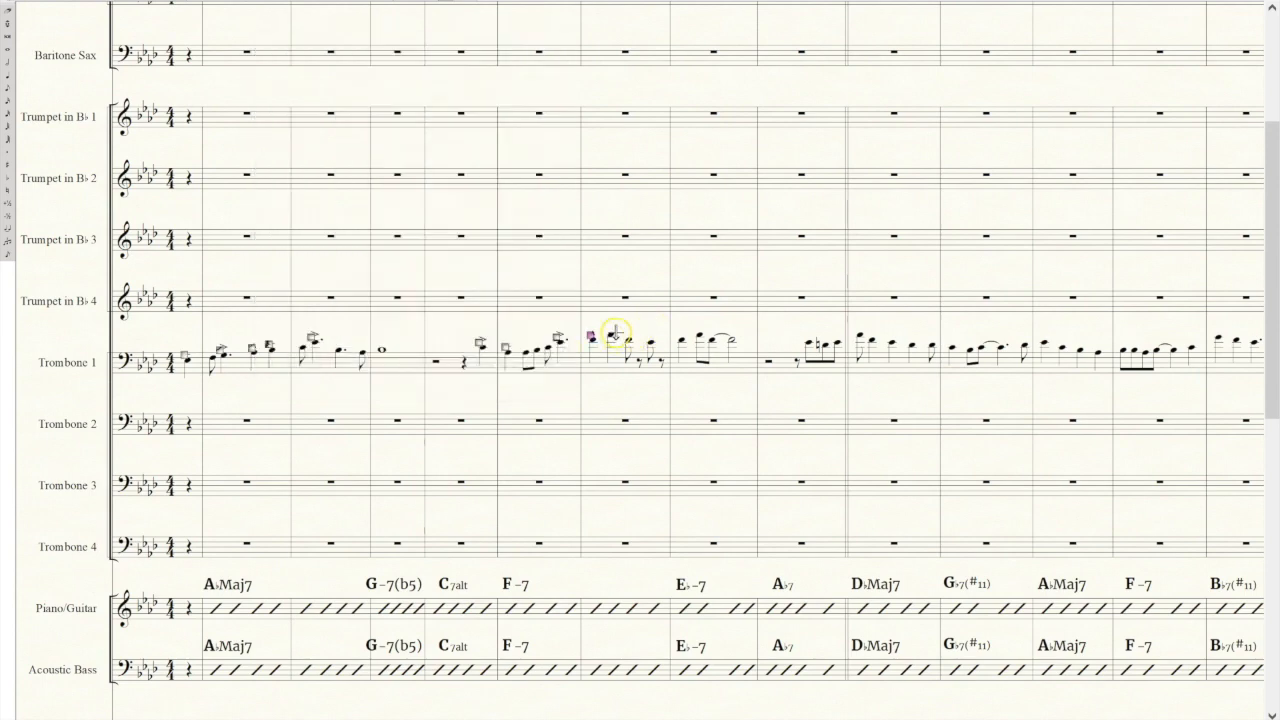
{"action": "left_click", "coordinate": [612, 332]}
{"action": "left_click", "coordinate": [429, 160]}
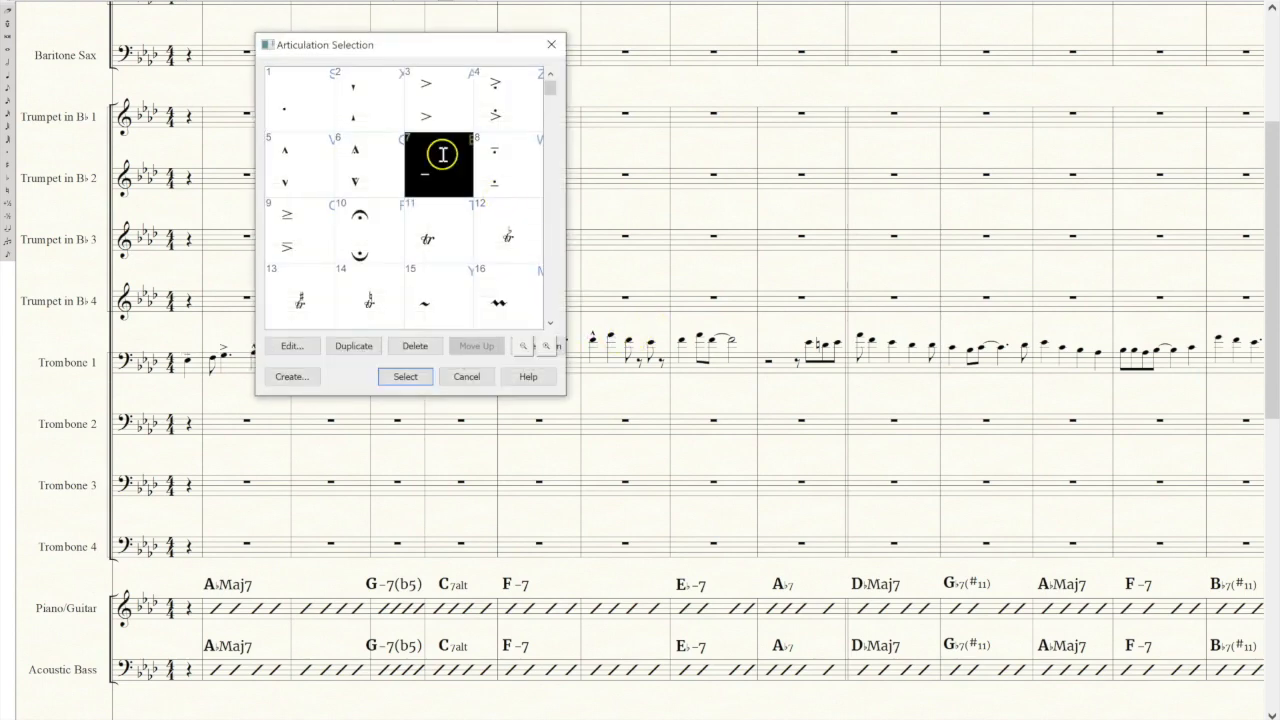
{"action": "left_click", "coordinate": [418, 377]}
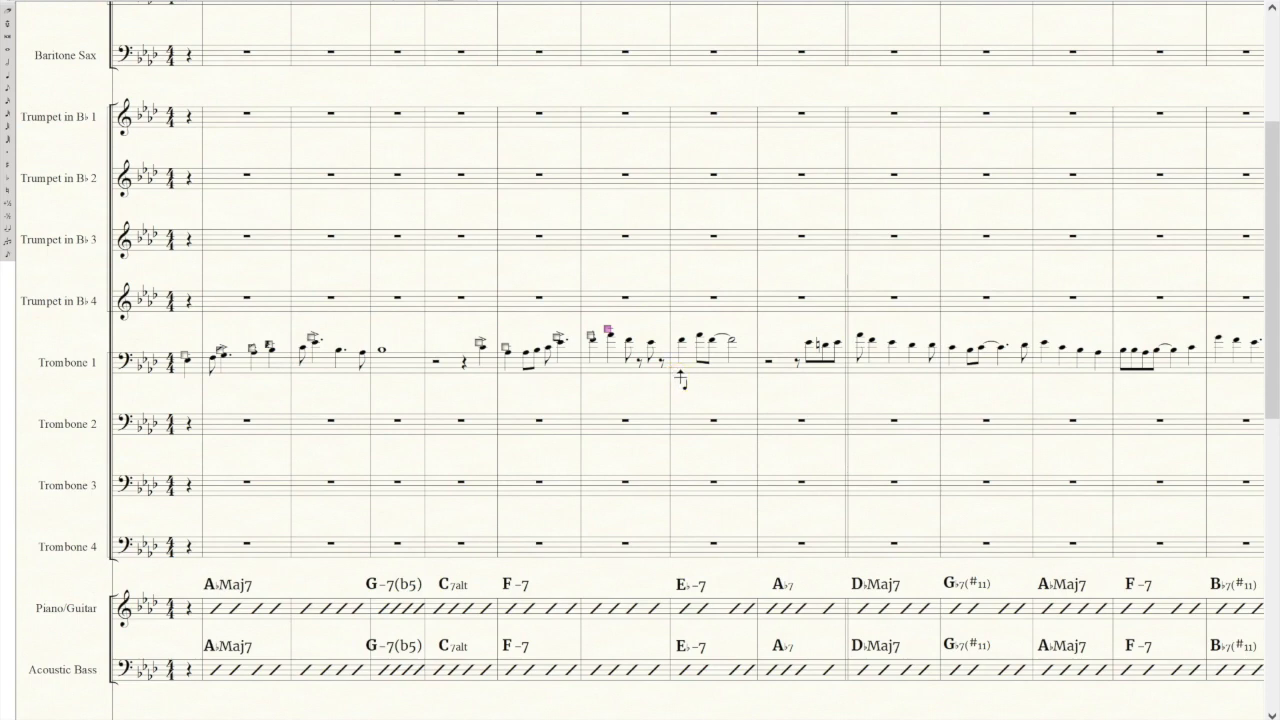
- Remove the two eighth rests in Trombone 1's bar 6 and lengthen the third note to a dotted quarter
{"action": "left_click", "coordinate": [8, 12]}
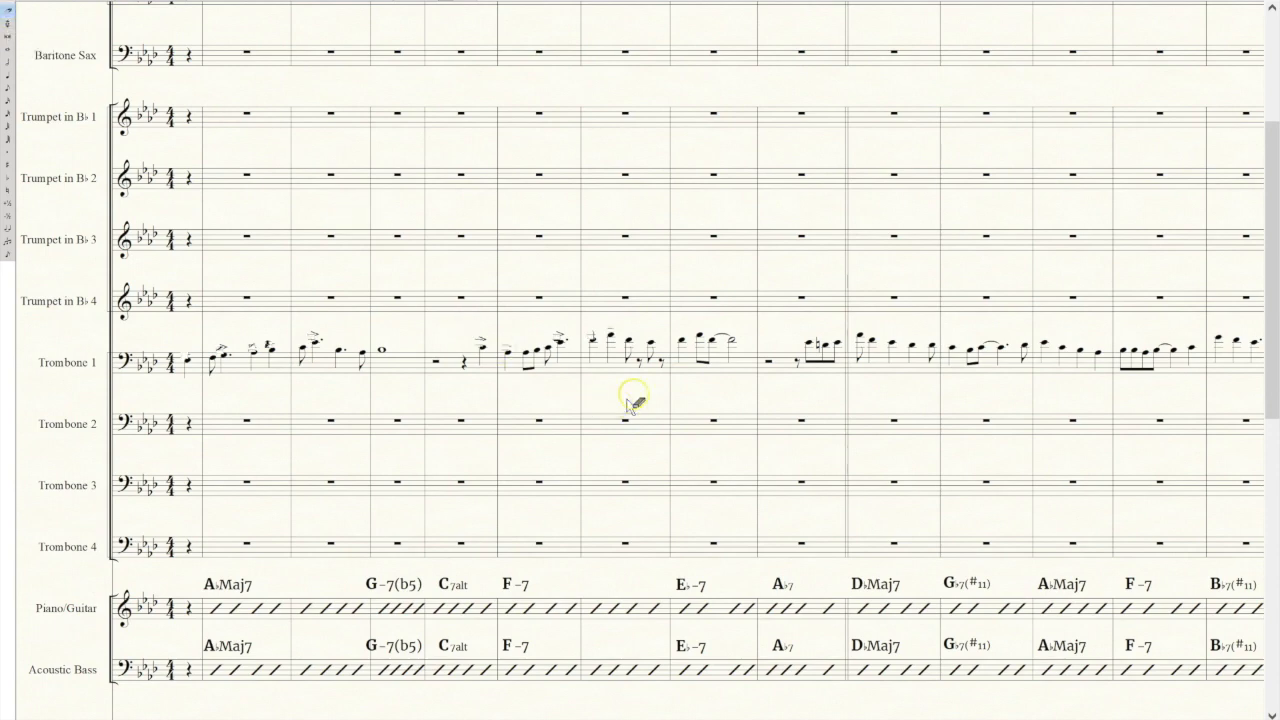
{"action": "left_click", "coordinate": [661, 364]}
{"action": "left_click", "coordinate": [640, 363]}
{"action": "key", "text": "alt+4"}
{"action": "left_click", "coordinate": [620, 340]}
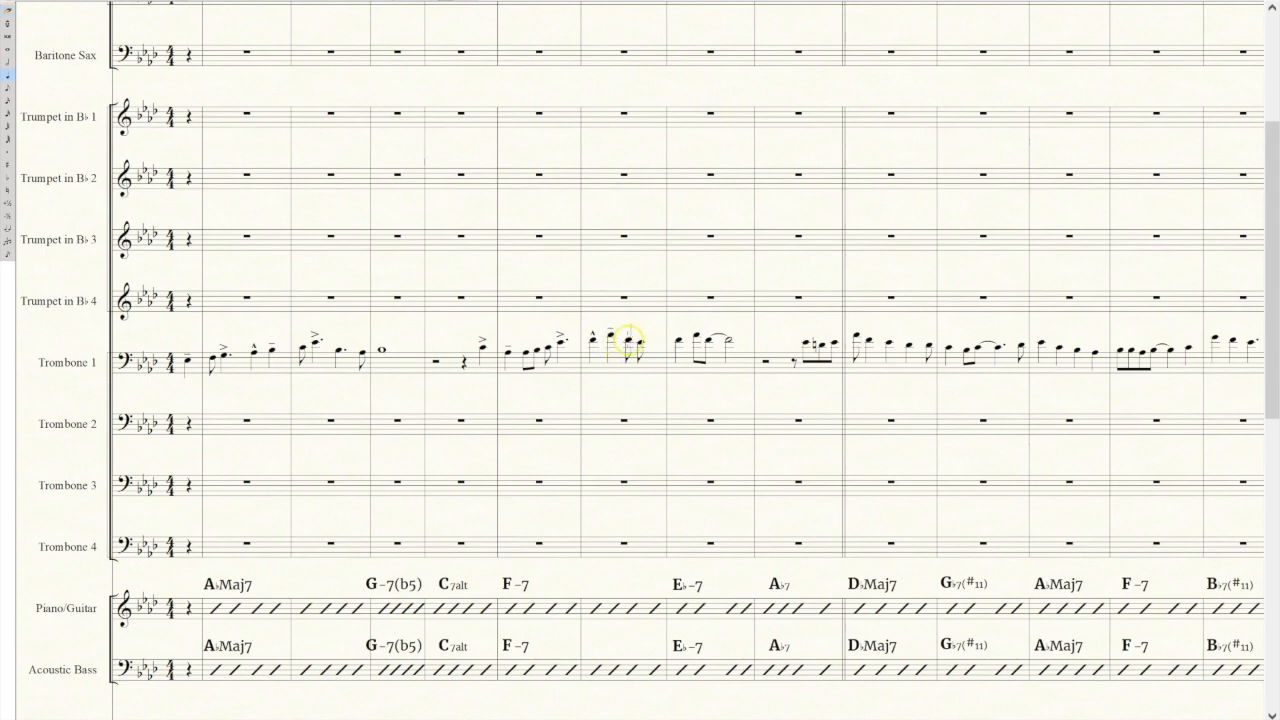
{"action": "left_click", "coordinate": [628, 343]}
{"action": "left_click", "coordinate": [678, 358]}
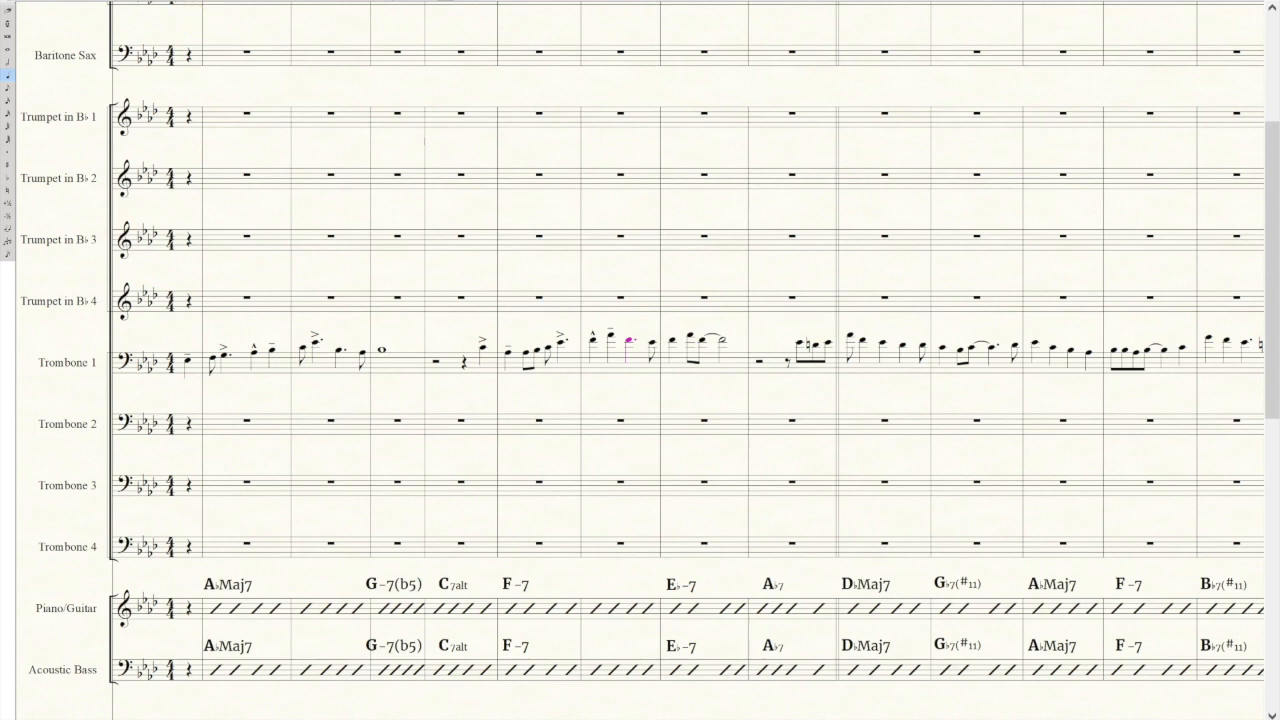
{"action": "left_click", "coordinate": [648, 345]}
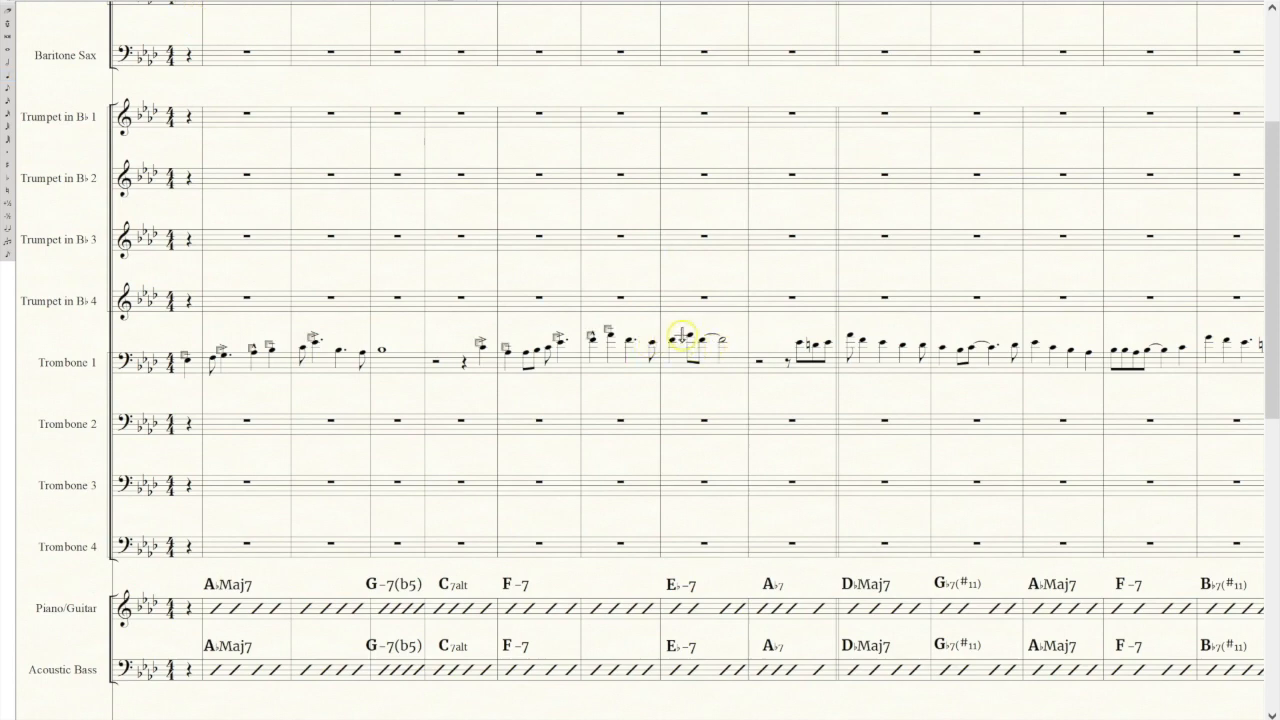
- Add a tenuto to the first note and an accent to the third, tied note of Trombone 1's bar 7
{"action": "left_click", "coordinate": [670, 337]}
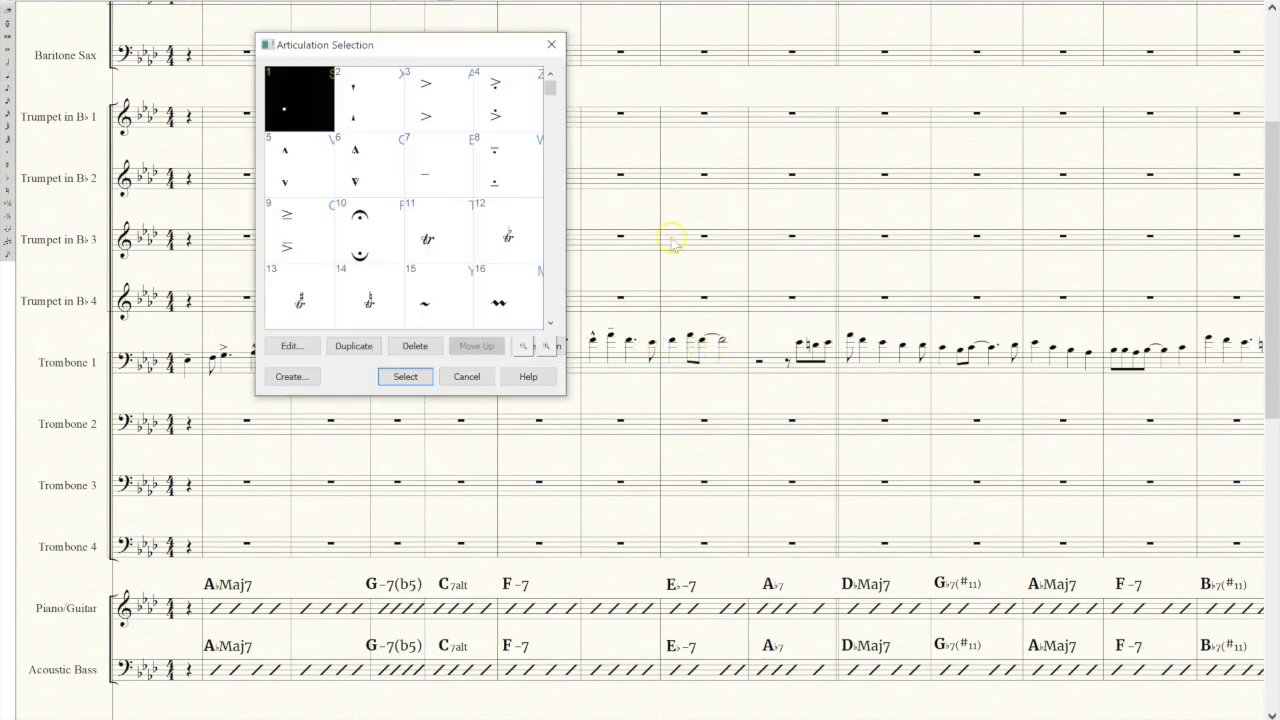
{"action": "left_click", "coordinate": [424, 170]}
{"action": "left_click", "coordinate": [410, 376]}
{"action": "left_click", "coordinate": [702, 335]}
{"action": "left_click", "coordinate": [457, 100]}
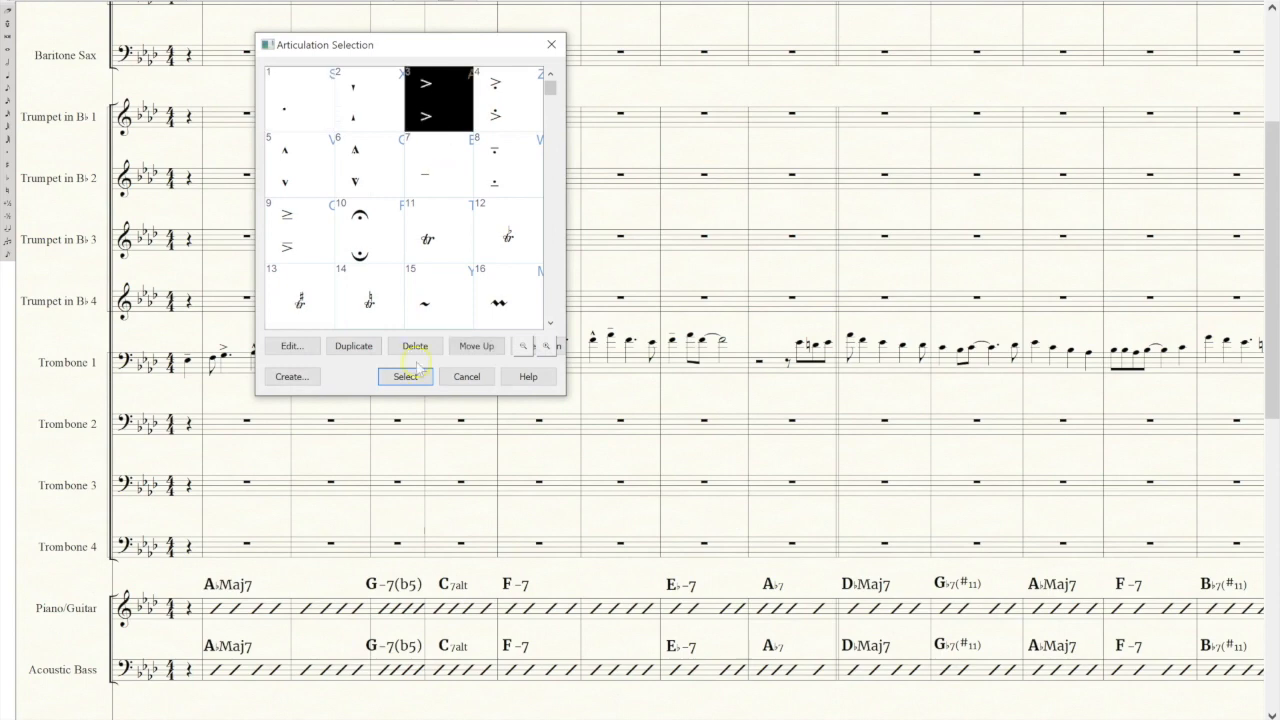
{"action": "left_click", "coordinate": [410, 376]}
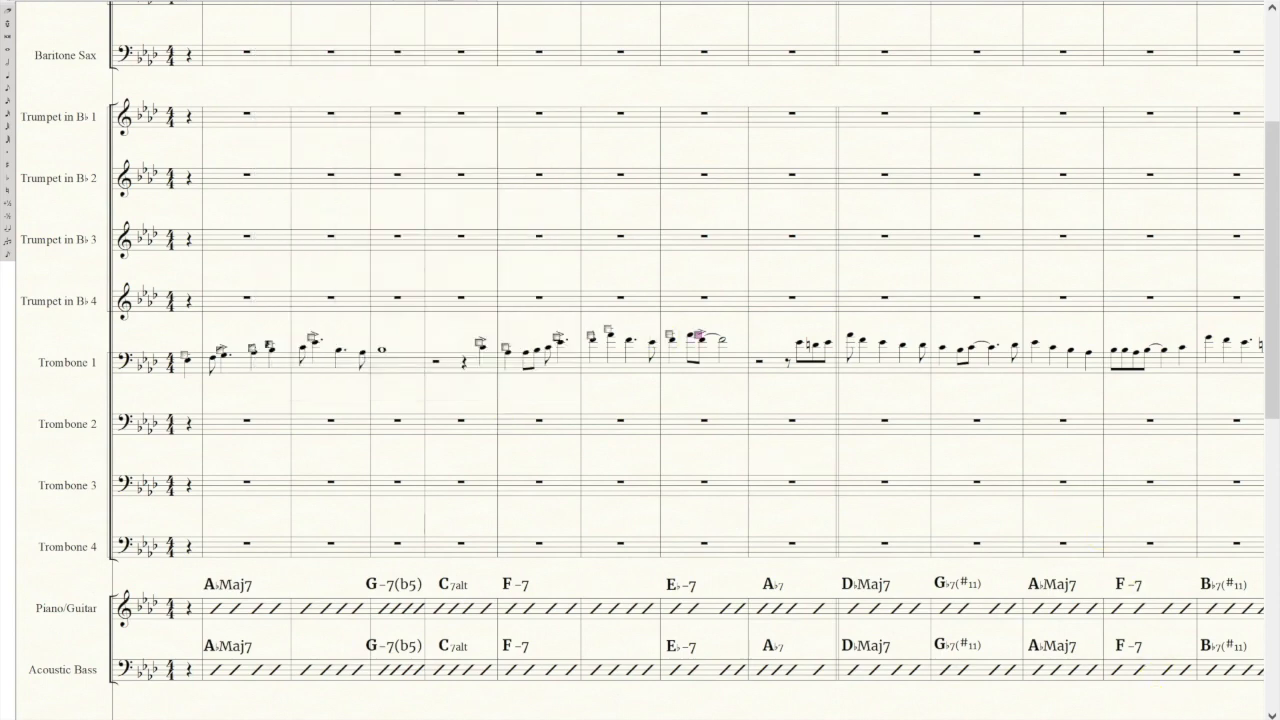
- Accent the first note of the DbMaj7 bar in Trombone 1
{"action": "scroll", "coordinate": [1049, 623], "scroll_direction": "right", "scroll_amount": 3}
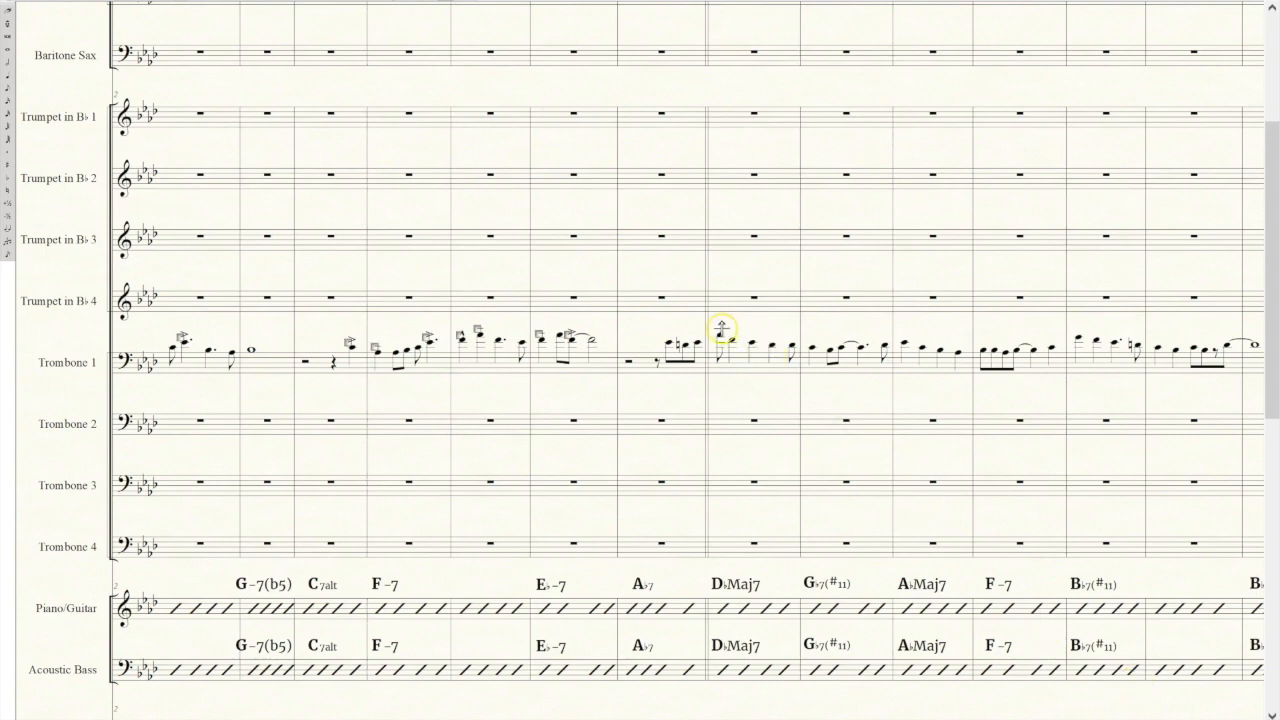
{"action": "left_click_drag", "start_coordinate": [711, 325], "coordinate": [787, 361]}
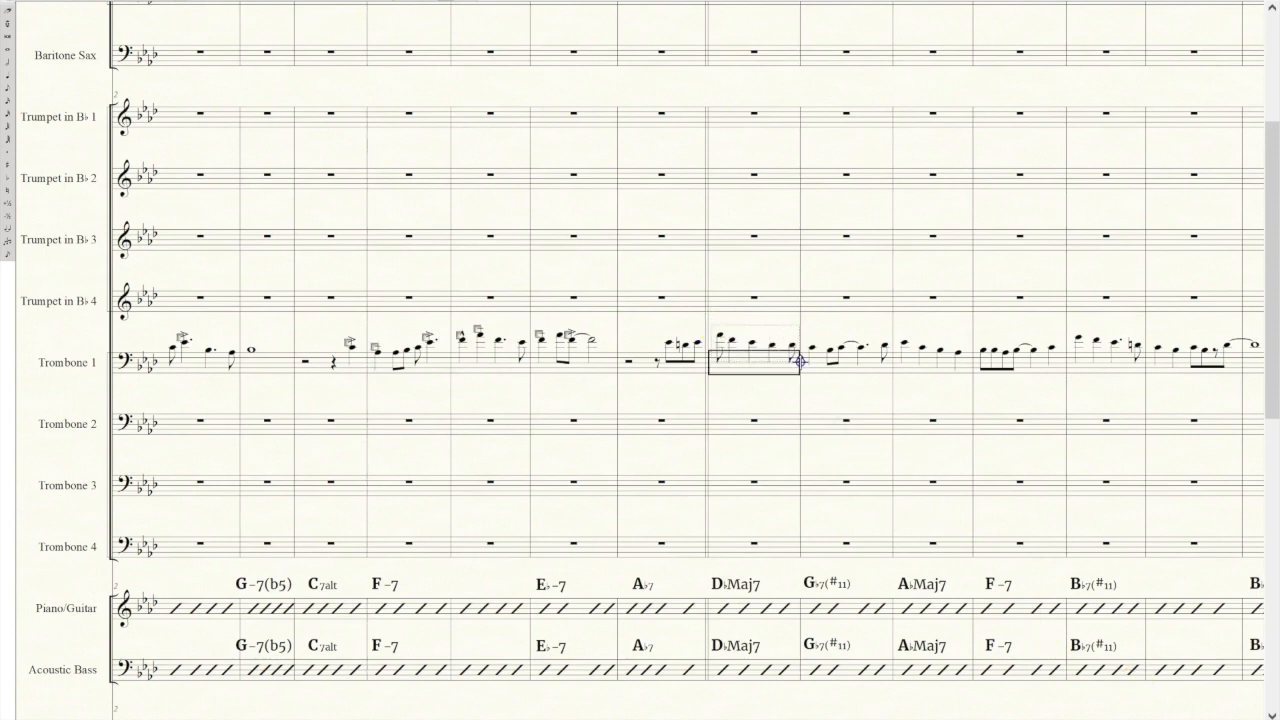
{"action": "left_click_drag", "start_coordinate": [800, 362], "coordinate": [780, 327]}
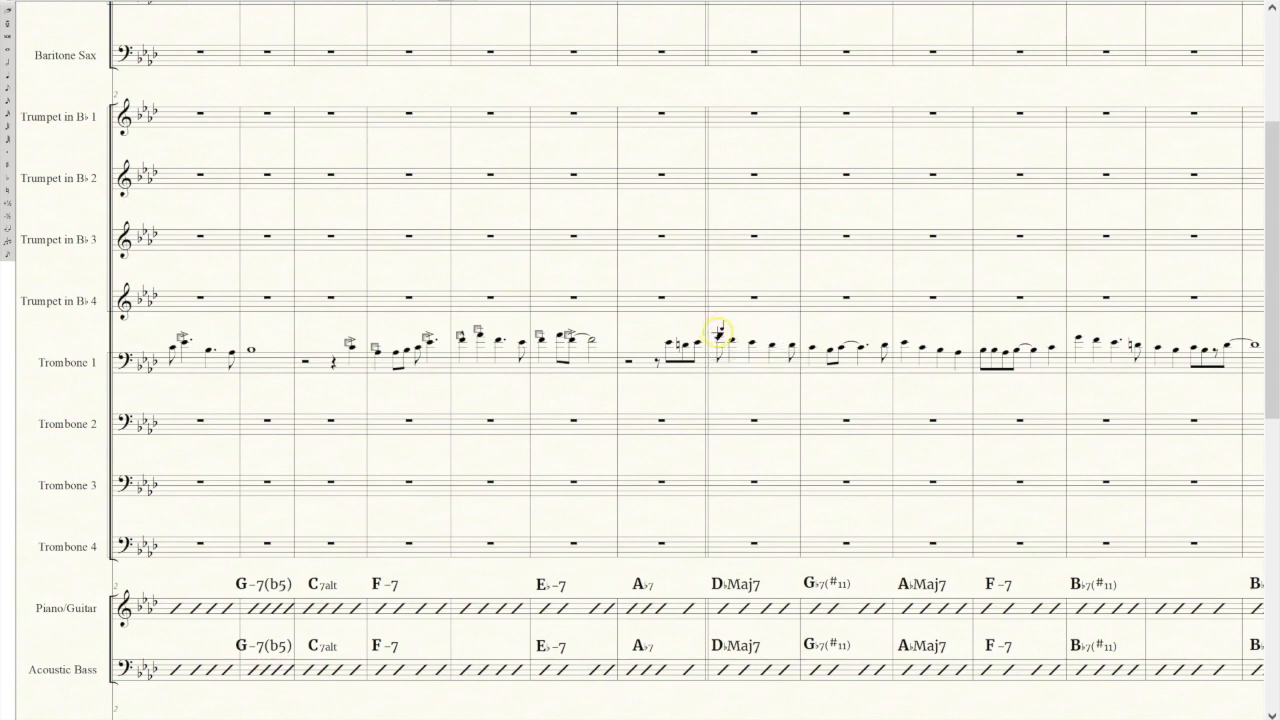
{"action": "left_click", "coordinate": [720, 333]}
{"action": "left_click", "coordinate": [430, 103]}
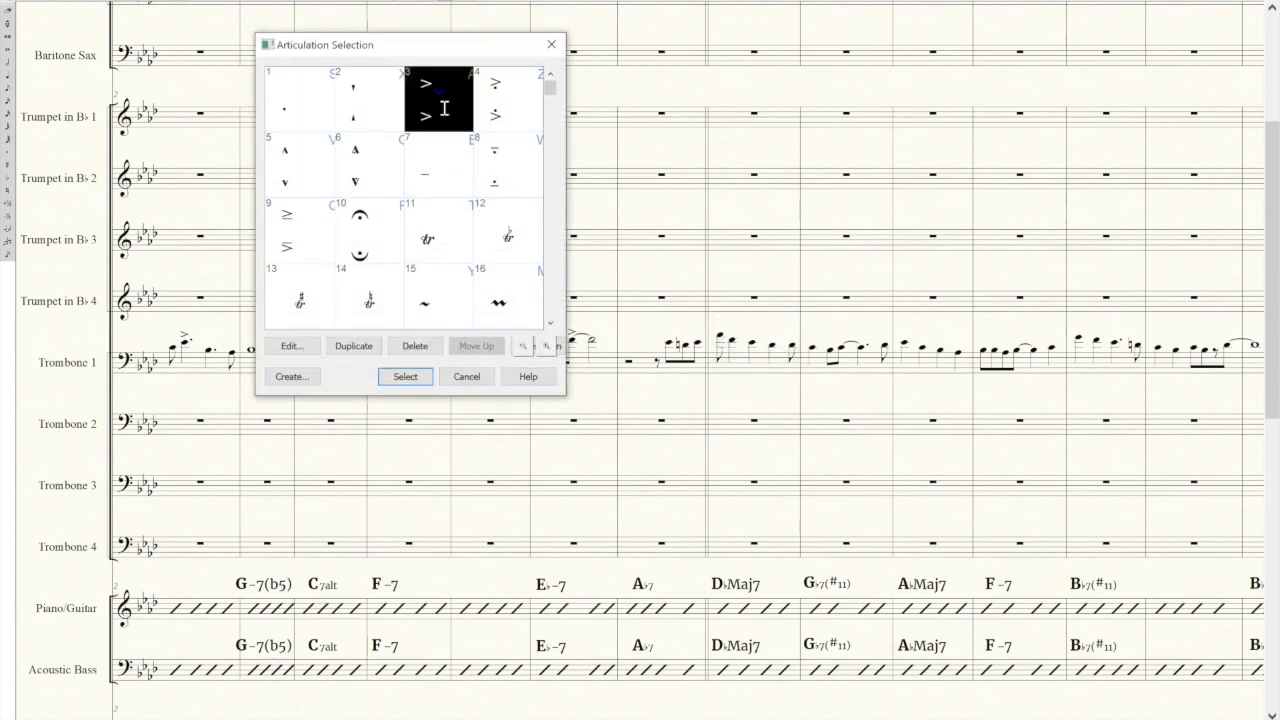
{"action": "left_click", "coordinate": [405, 376]}
- Apply a tenuto to the last three notes of Trombone 1's DbMaj7 bar as a group
{"action": "left_click_drag", "start_coordinate": [730, 350], "coordinate": [798, 371]}
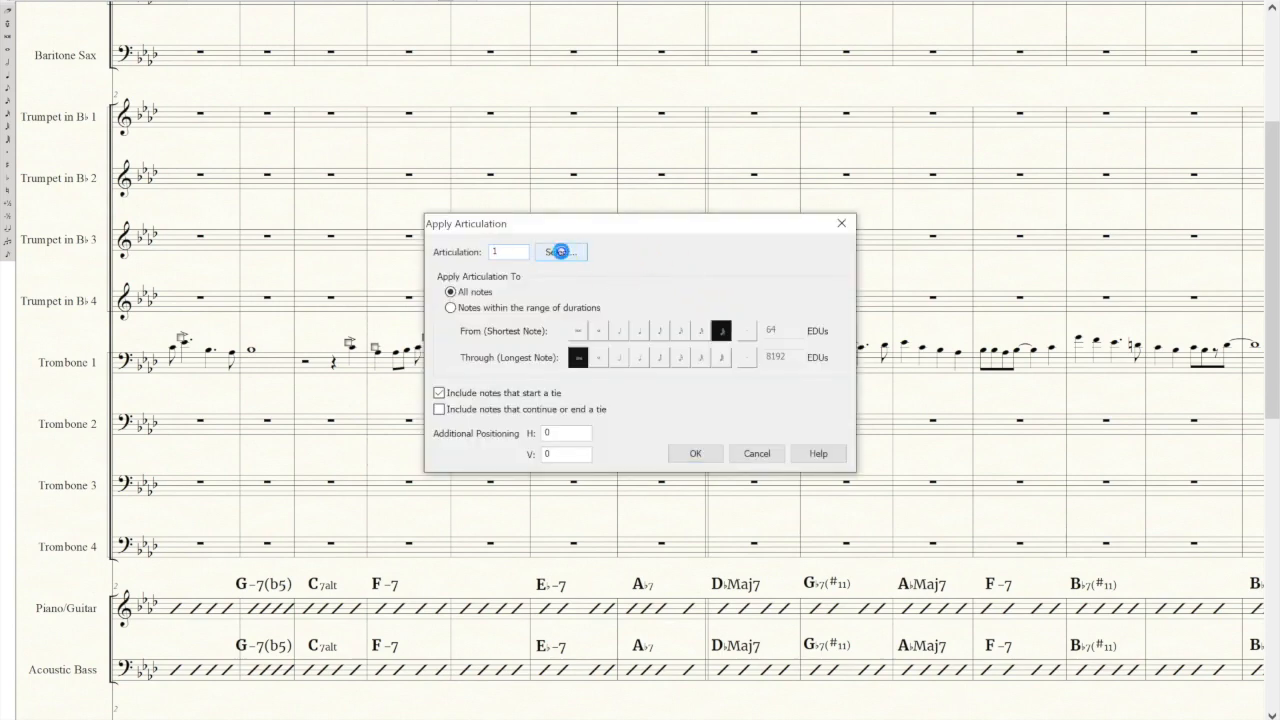
{"action": "left_click", "coordinate": [562, 252]}
{"action": "left_click", "coordinate": [436, 118]}
{"action": "left_click", "coordinate": [407, 385]}
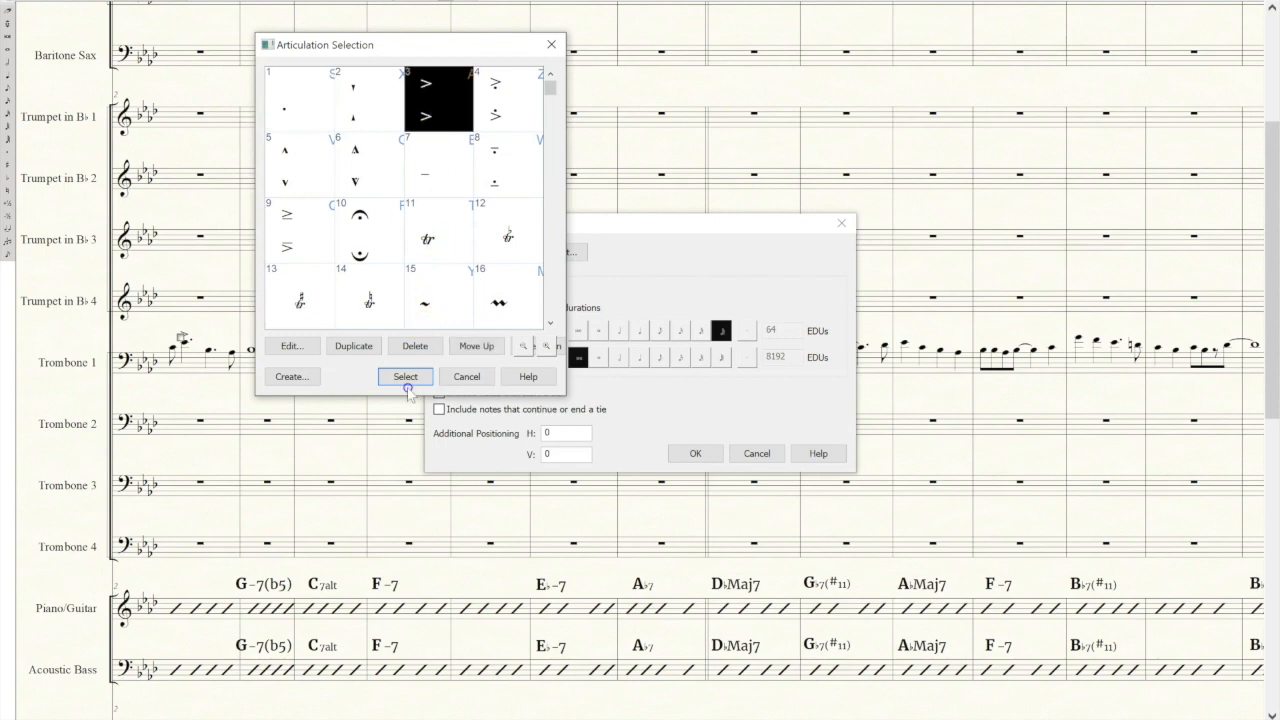
{"action": "left_click", "coordinate": [457, 190]}
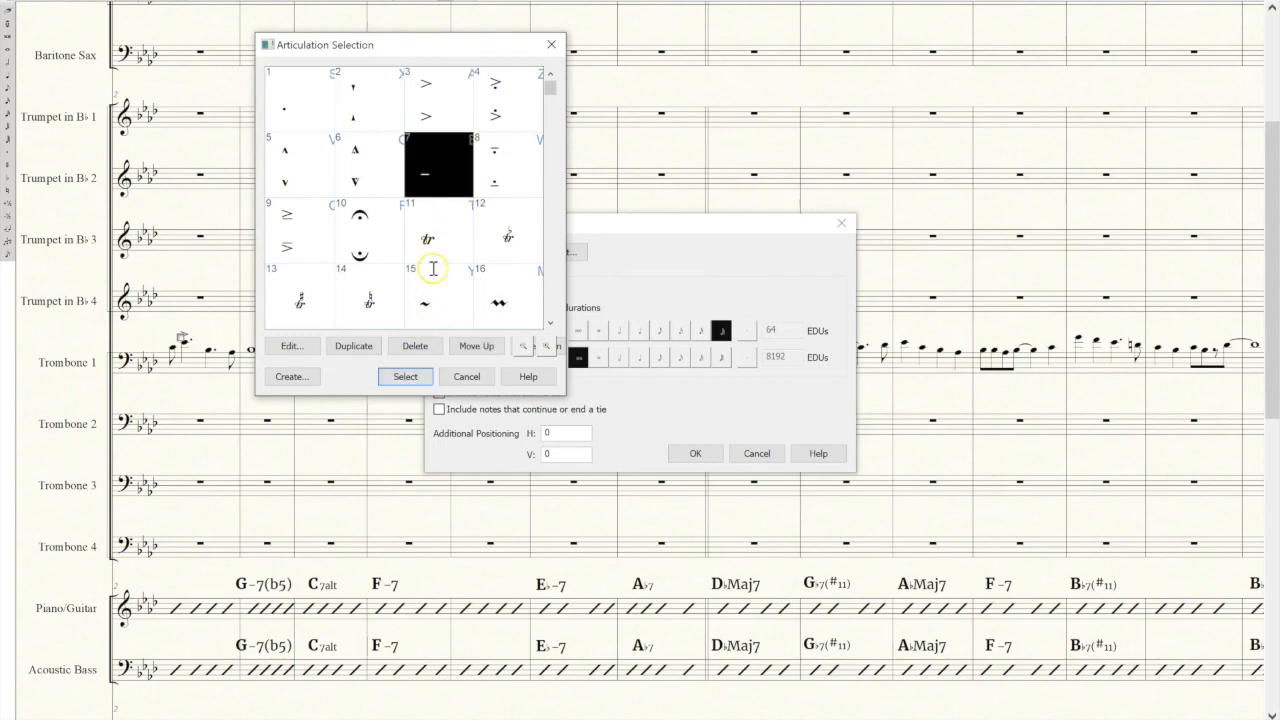
{"action": "left_click", "coordinate": [405, 376]}
{"action": "left_click", "coordinate": [698, 453]}
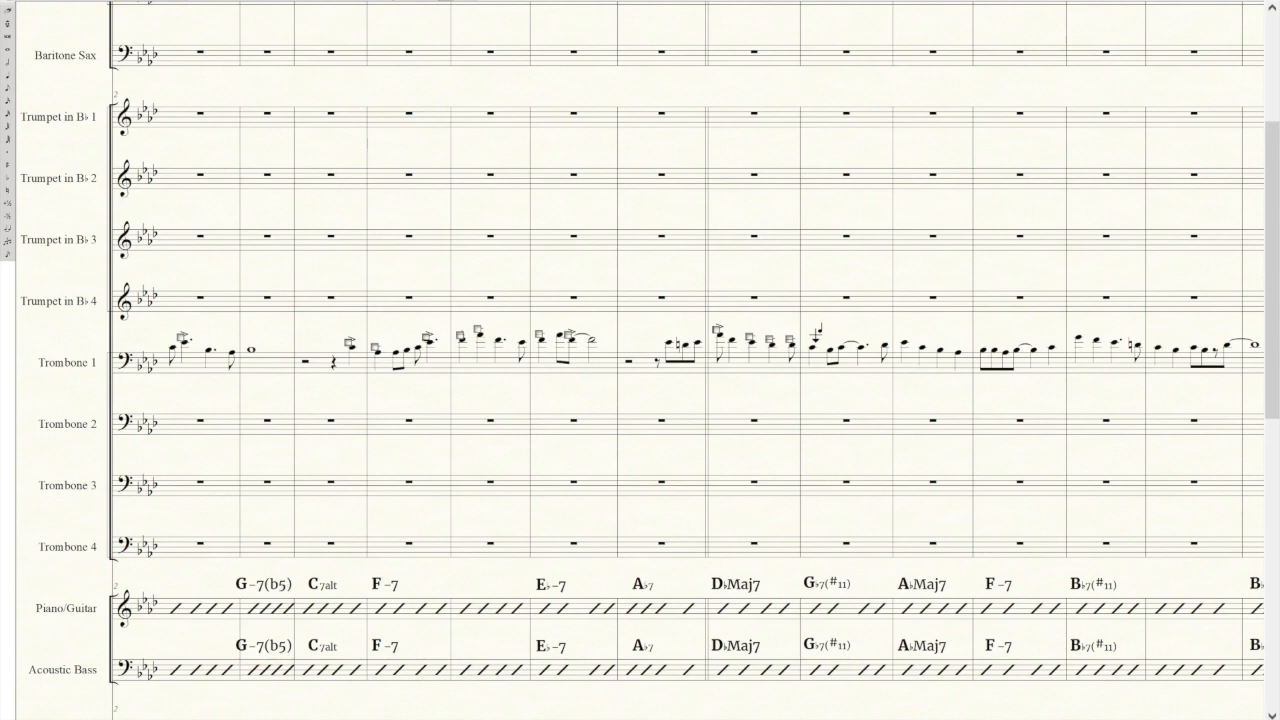
- Add a staccato to the first note and an accent to the third, tied note of Trombone 1's Gb7(#11) bar
{"action": "left_click", "coordinate": [810, 335]}
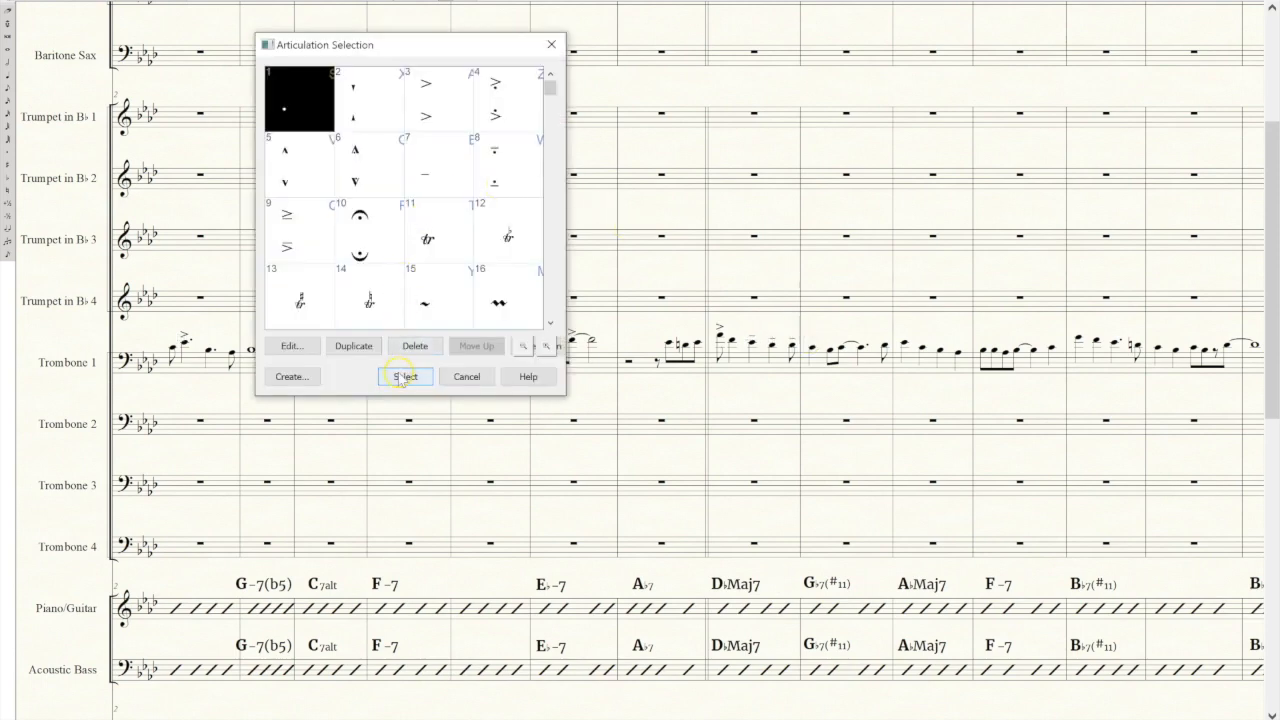
{"action": "left_click", "coordinate": [403, 376]}
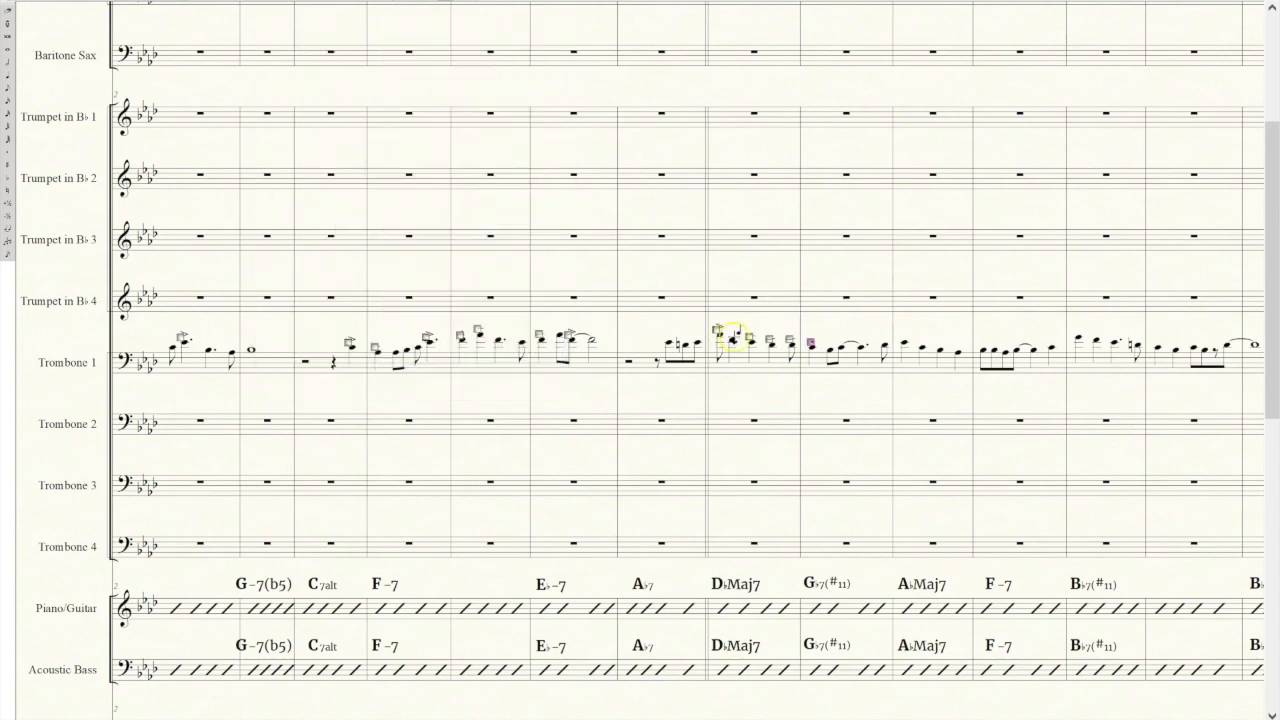
{"action": "left_click", "coordinate": [840, 340]}
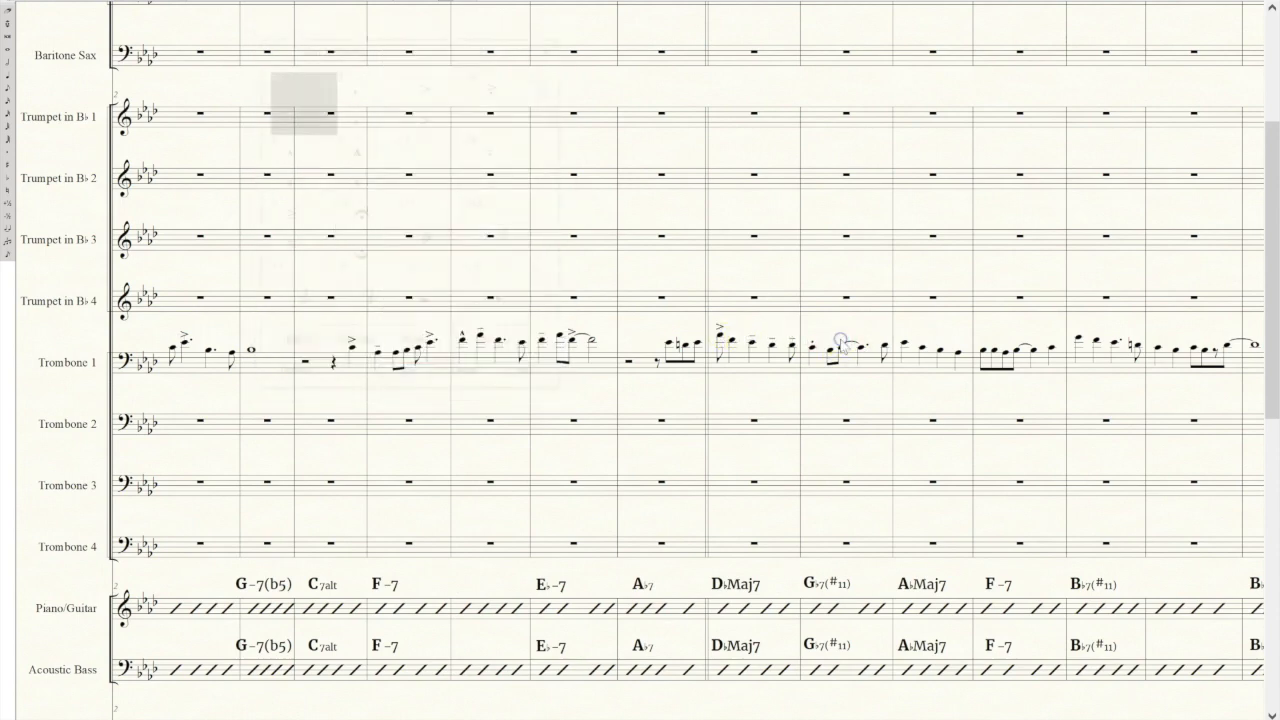
{"action": "left_click", "coordinate": [438, 100]}
{"action": "left_click", "coordinate": [405, 376]}
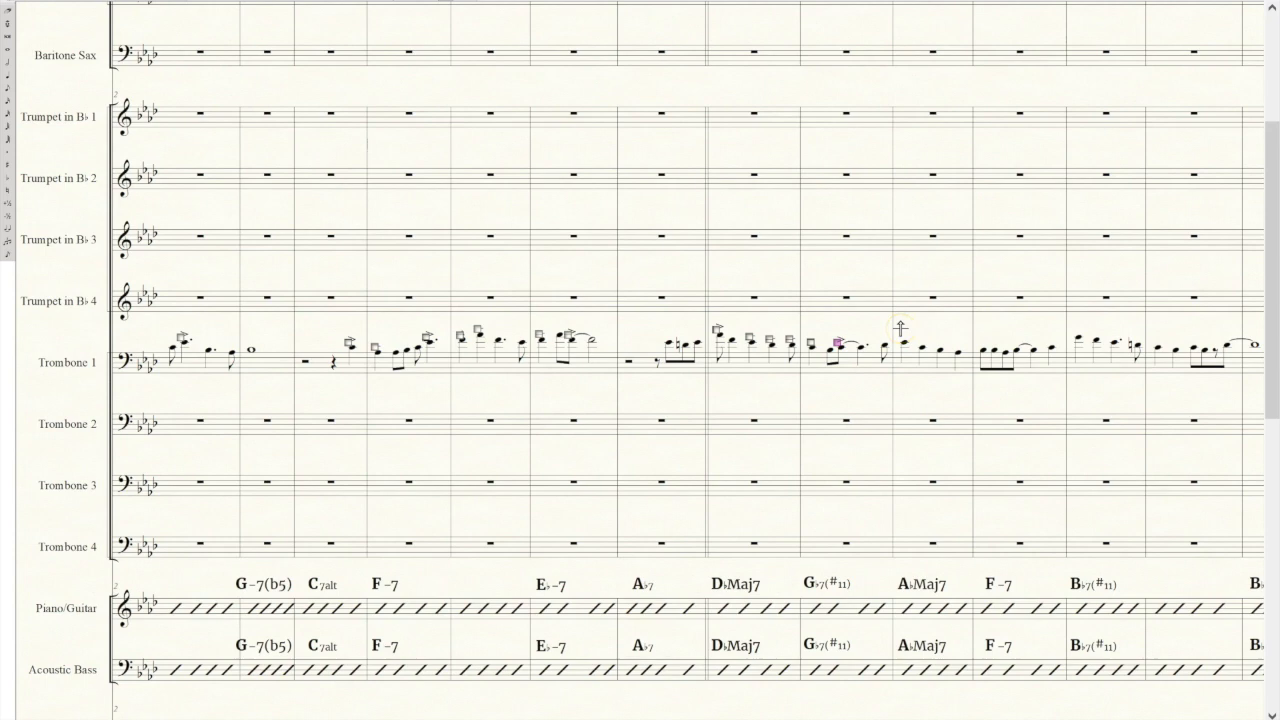
- Accent the tied fourth note and add a marcato to the last note of Trombone 1's F-7 bar following the AbMaj7 bar
{"action": "left_click", "coordinate": [997, 339]}
{"action": "left_click", "coordinate": [1013, 345]}
{"action": "left_click", "coordinate": [1017, 342]}
{"action": "left_click", "coordinate": [462, 105]}
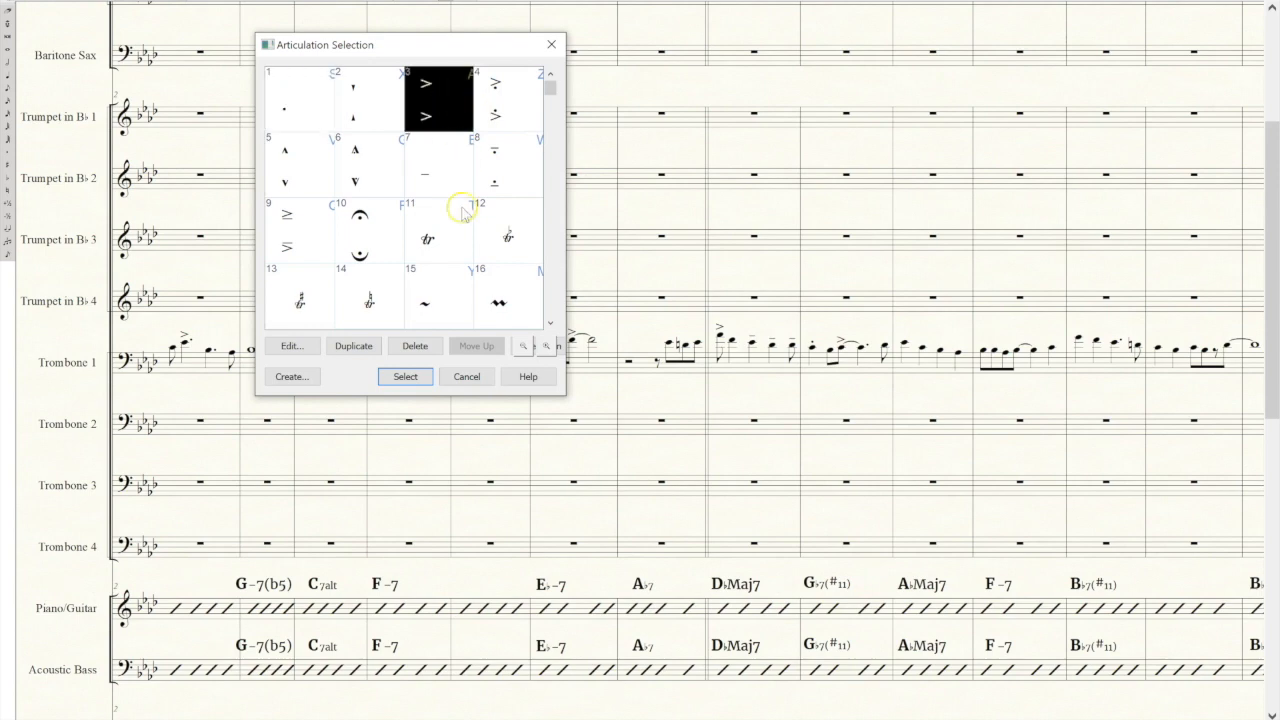
{"action": "left_click", "coordinate": [406, 377]}
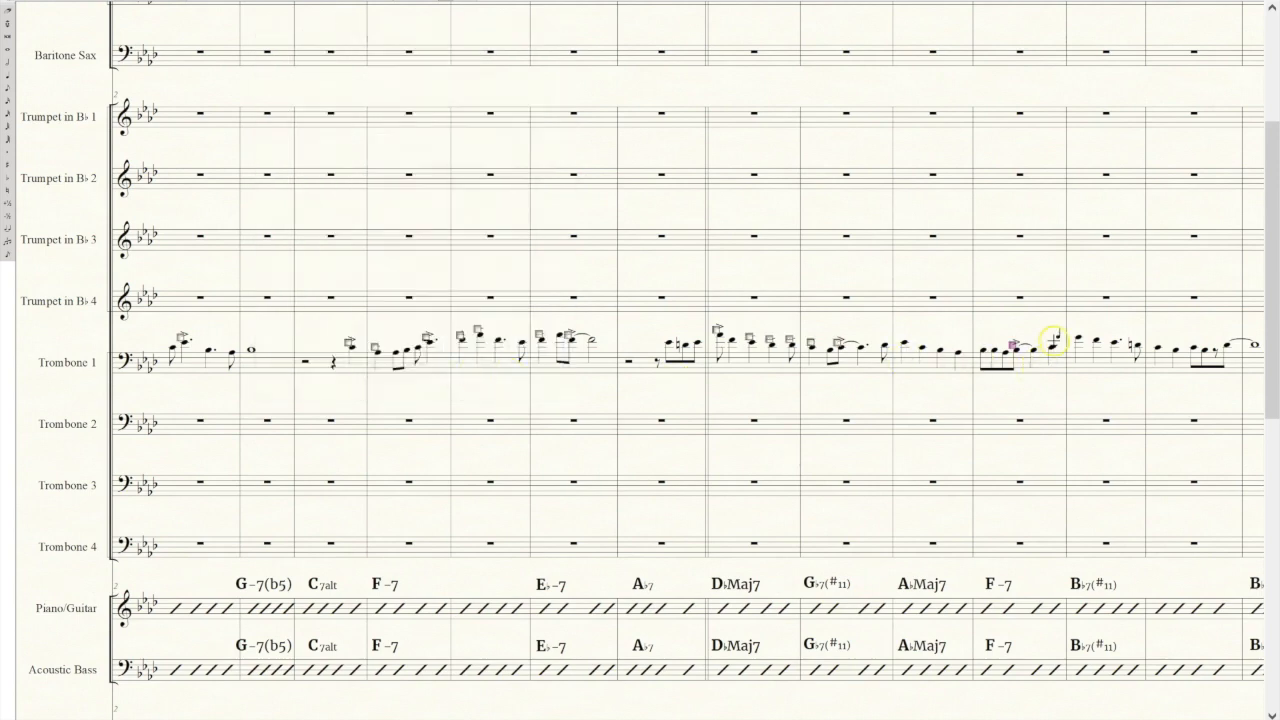
{"action": "left_click", "coordinate": [1054, 341]}
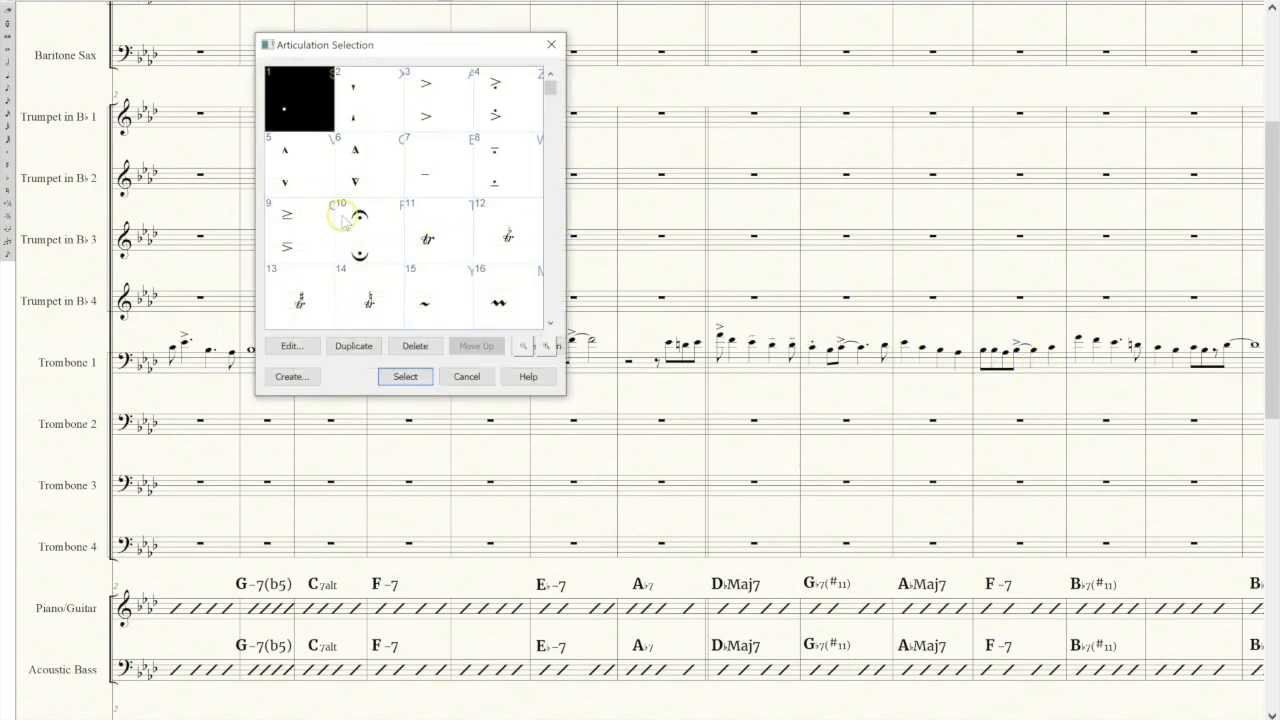
{"action": "left_click", "coordinate": [300, 165]}
{"action": "left_click", "coordinate": [406, 377]}
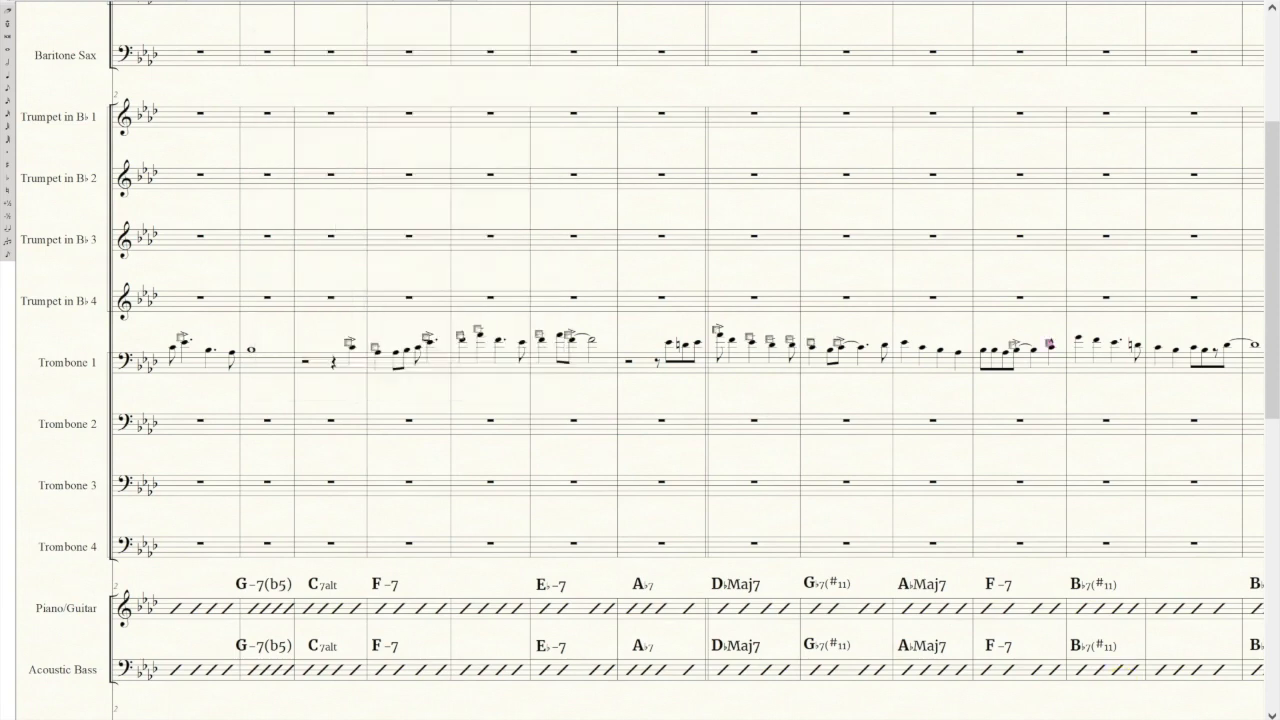
- Add a tenuto to the first note and a marcato to the second note of Trombone 1's Bb7(#11) bar
{"action": "left_click", "coordinate": [1253, 719]}
{"action": "left_click", "coordinate": [1253, 719]}
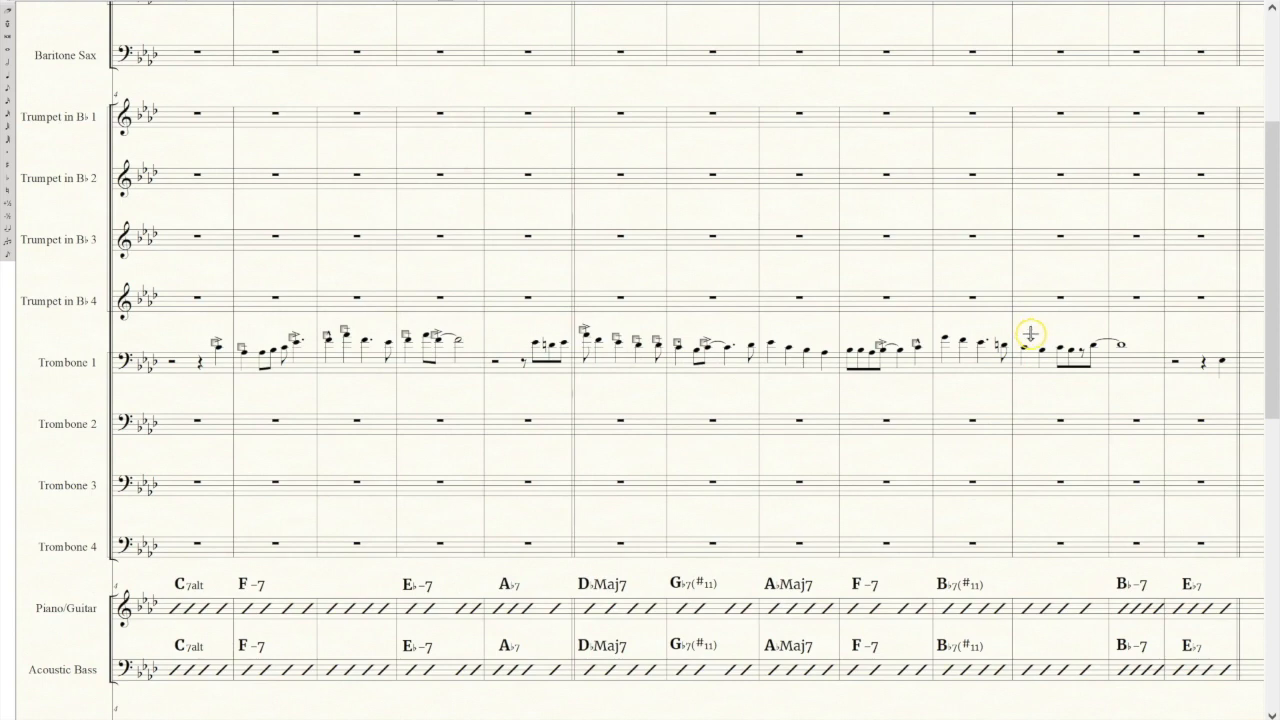
{"action": "left_click", "coordinate": [943, 332]}
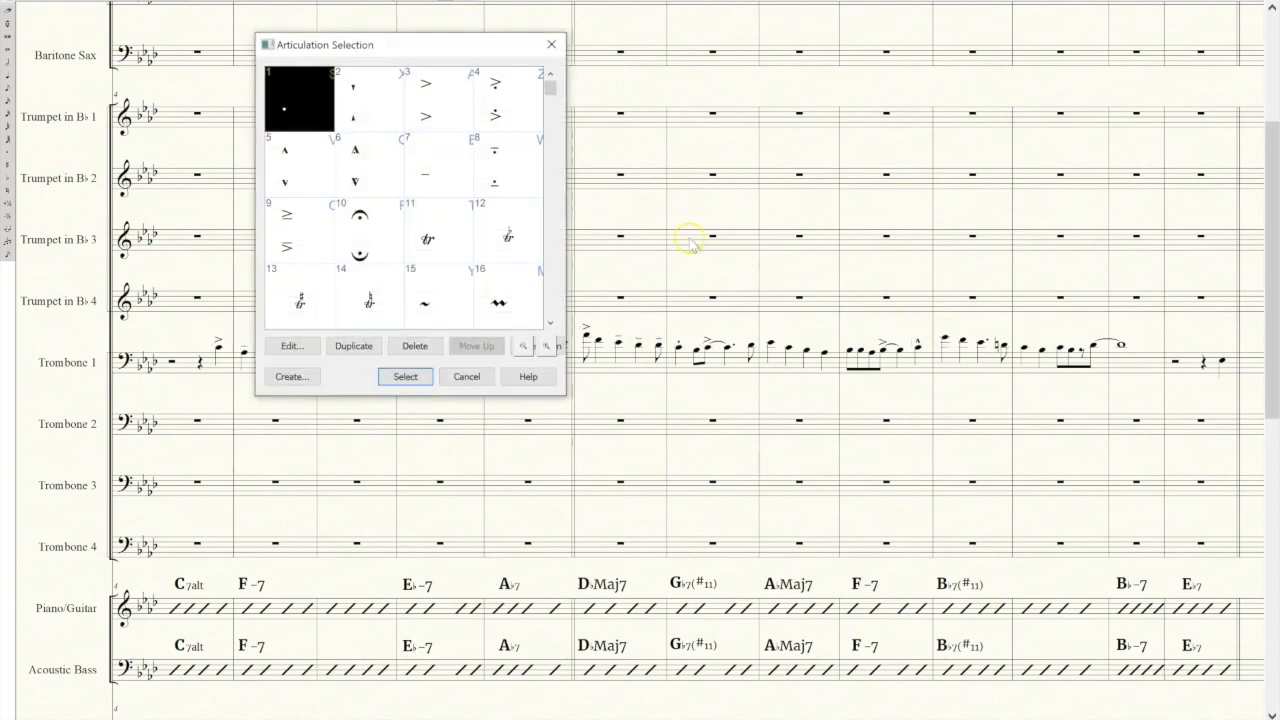
{"action": "left_click", "coordinate": [462, 167]}
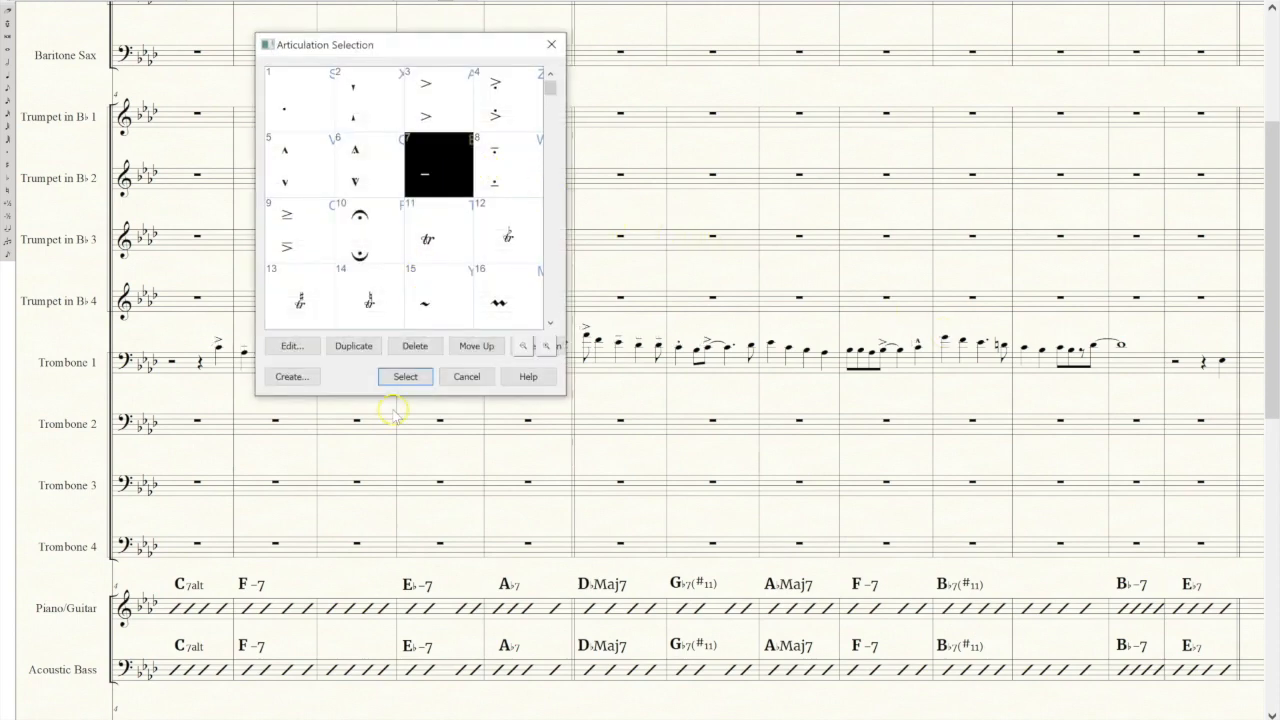
{"action": "left_click", "coordinate": [406, 377]}
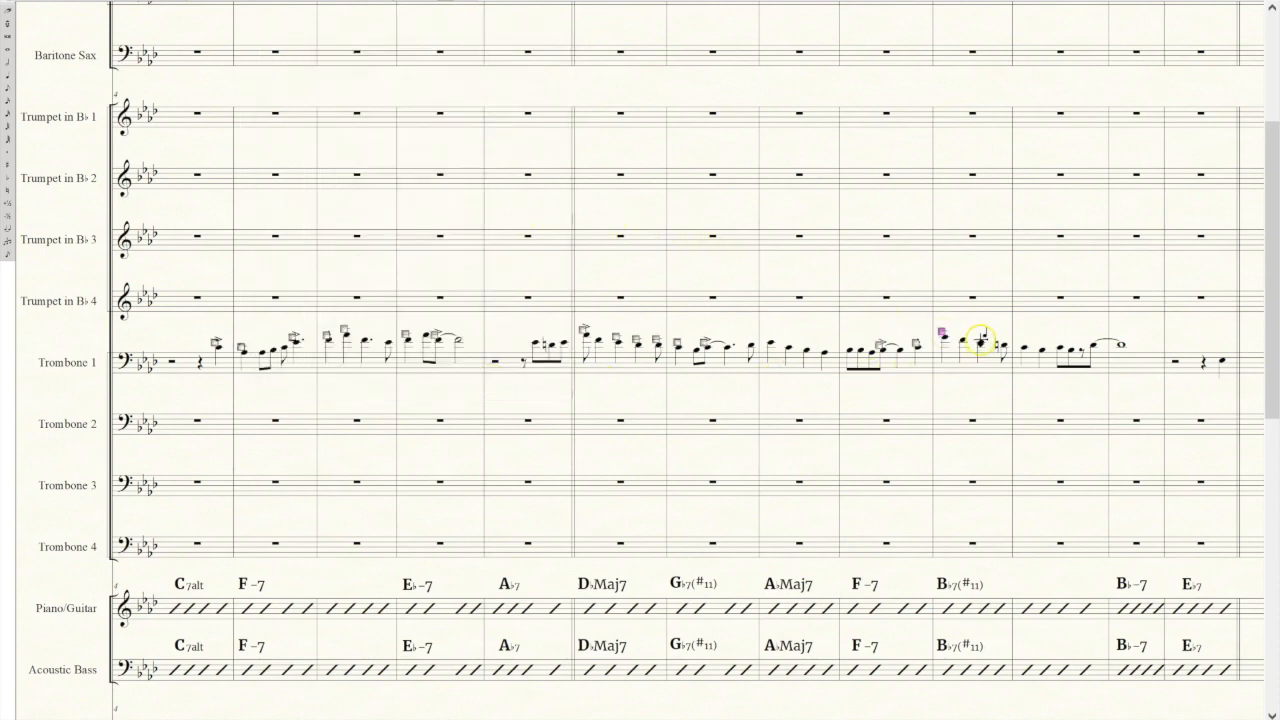
{"action": "left_click", "coordinate": [960, 335]}
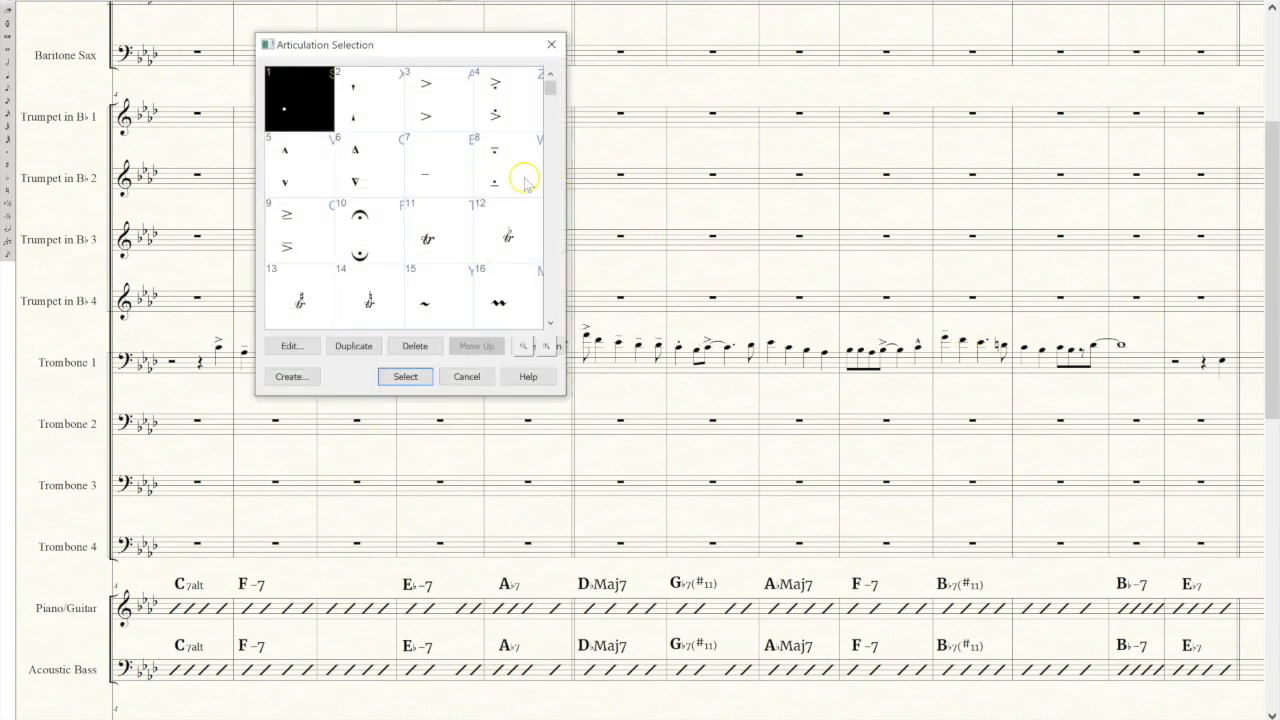
{"action": "left_click", "coordinate": [300, 150]}
{"action": "left_click", "coordinate": [405, 377]}
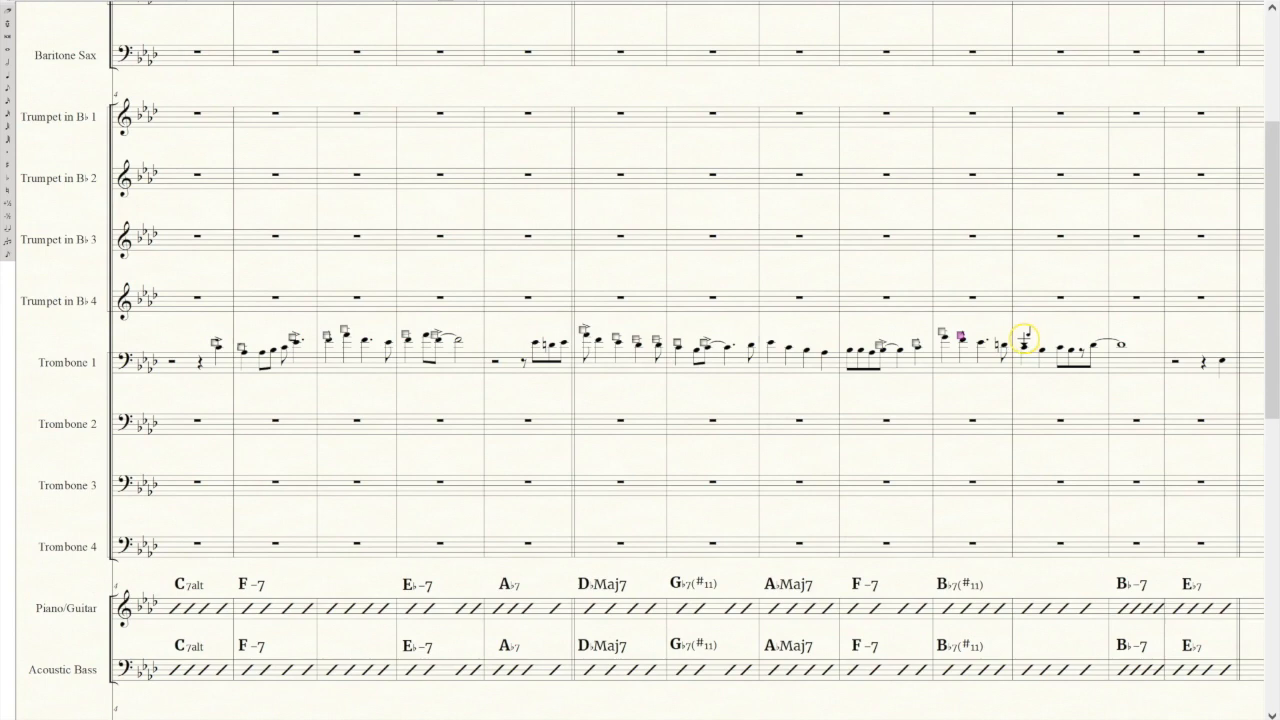
- Add a tenuto to the first note and a marcato to the second note of Trombone 1's bar after Bb7(#11)
{"action": "left_click", "coordinate": [1025, 340]}
{"action": "left_click", "coordinate": [438, 165]}
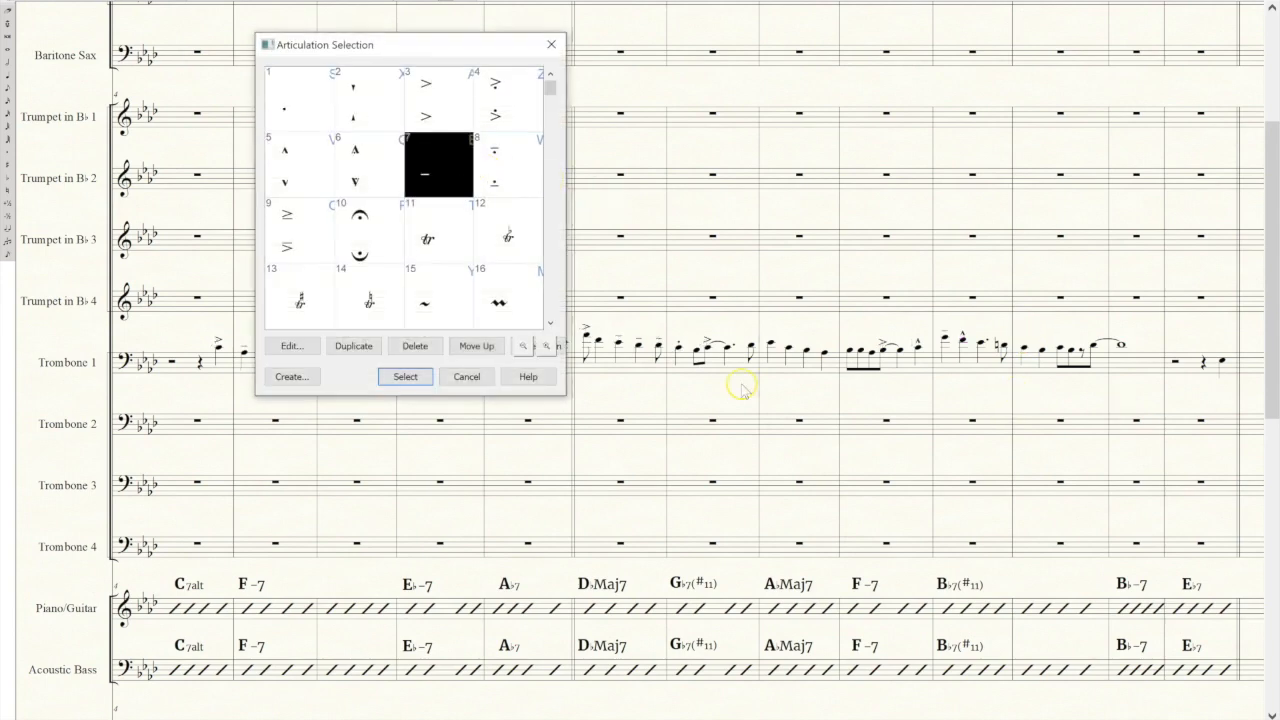
{"action": "left_click", "coordinate": [407, 379]}
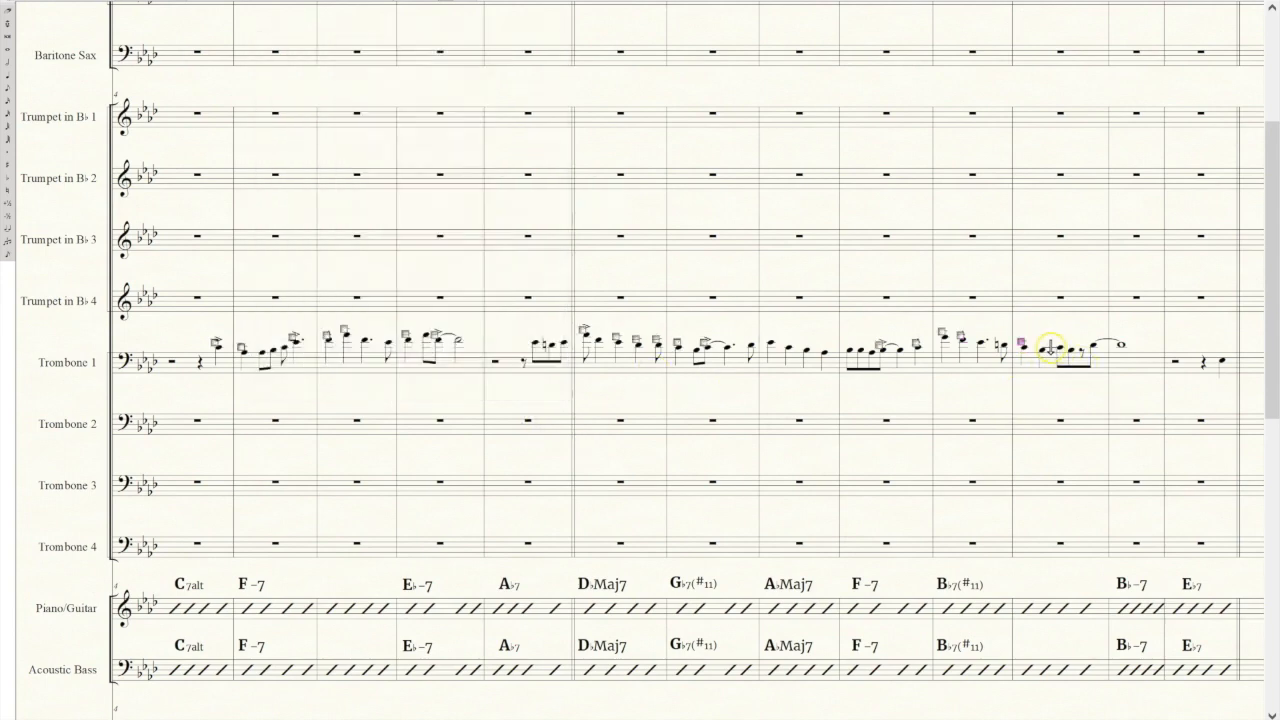
{"action": "left_click", "coordinate": [916, 356]}
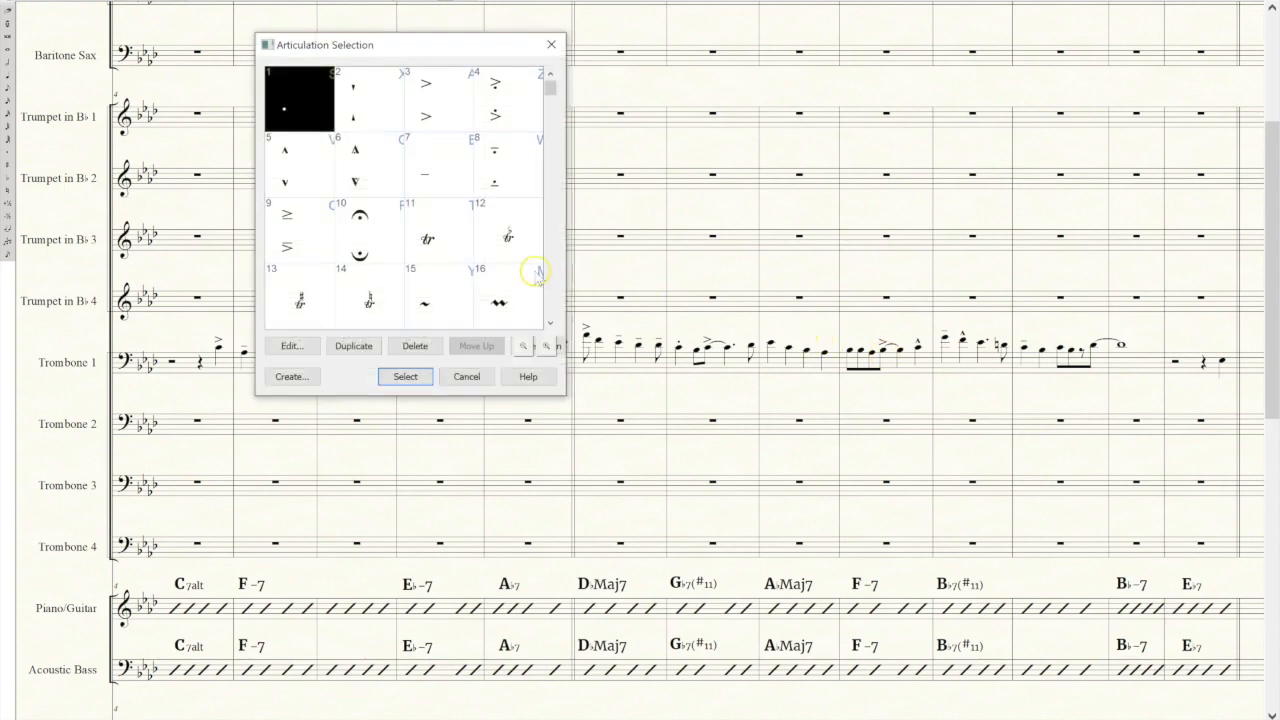
{"action": "left_click", "coordinate": [333, 177]}
{"action": "left_click", "coordinate": [427, 370]}
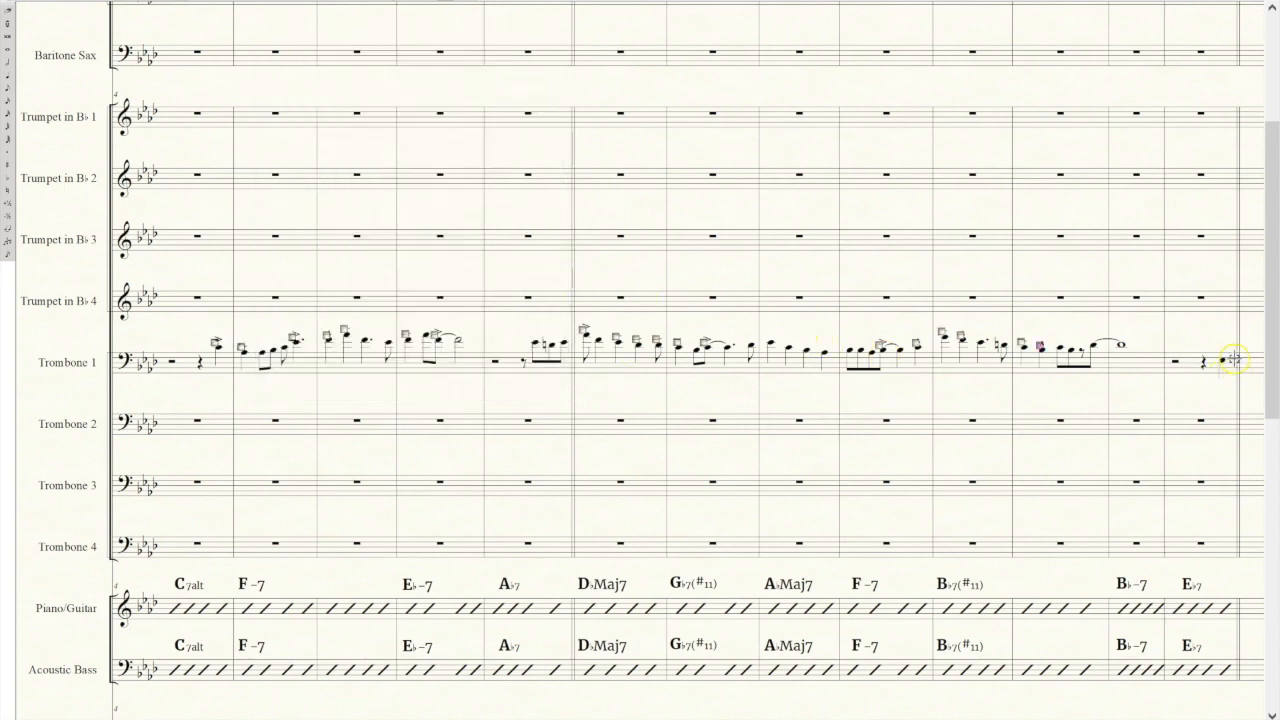
- Add a tenuto to the third note and a staccato to the fourth note of that same Trombone 1 bar
{"action": "left_click", "coordinate": [911, 303]}
{"action": "left_click", "coordinate": [443, 183]}
{"action": "left_click", "coordinate": [405, 376]}
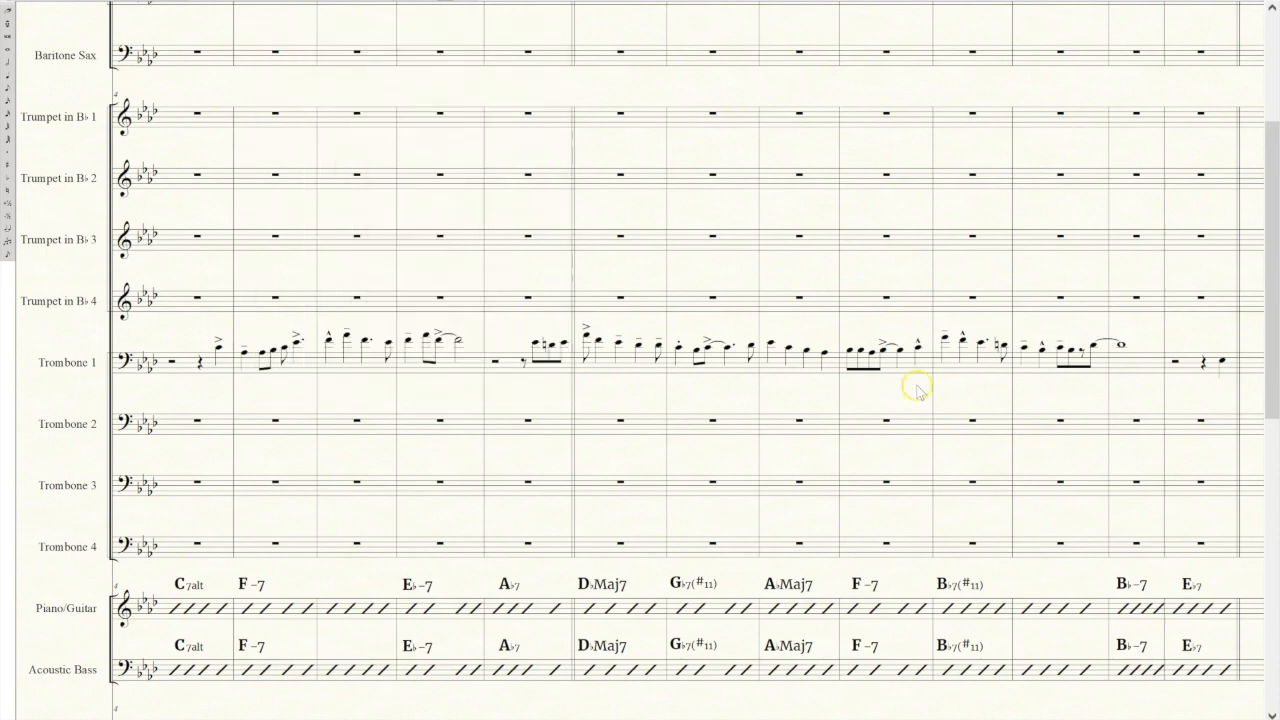
{"action": "left_click", "coordinate": [1056, 276]}
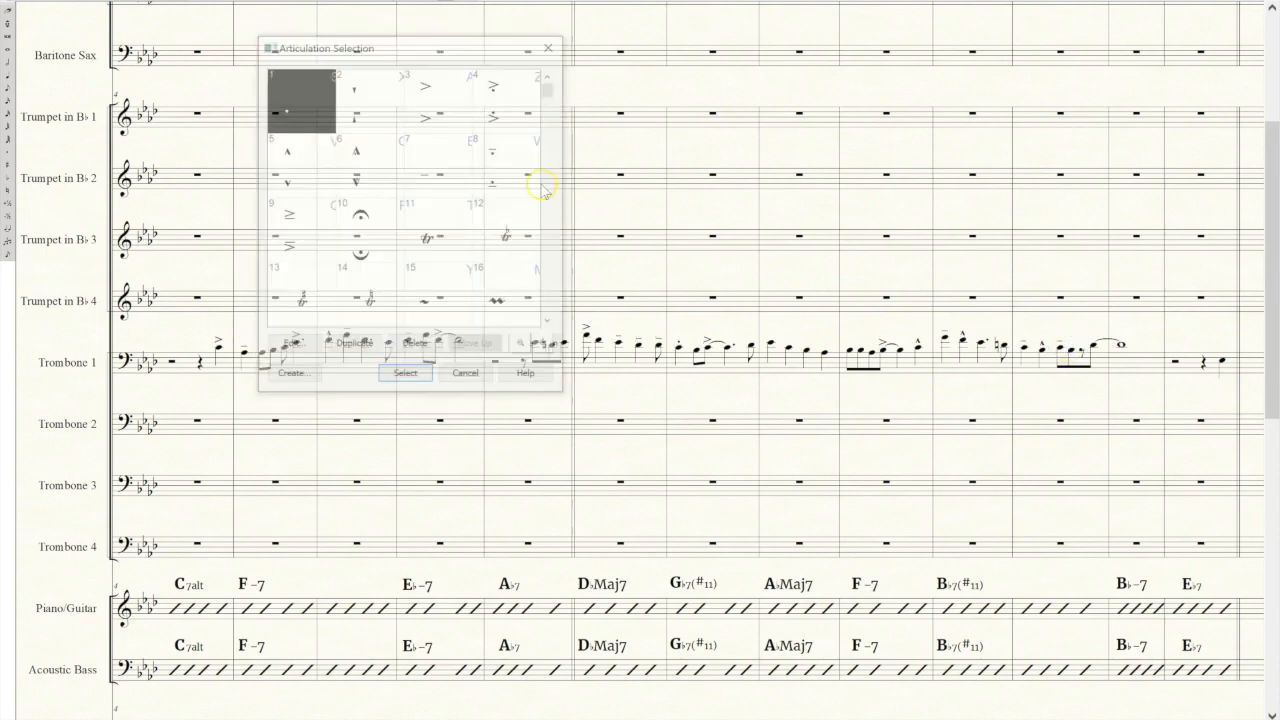
{"action": "left_click", "coordinate": [403, 374]}
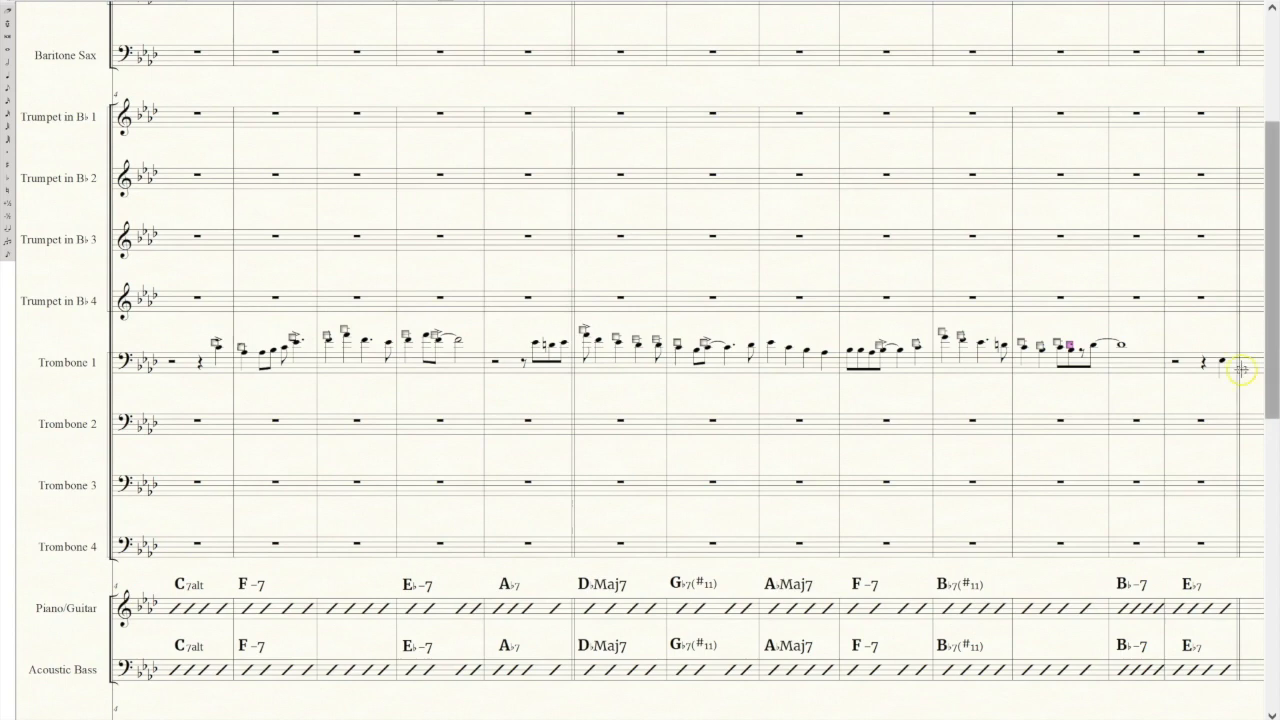
- Accent the last eighth note of that Trombone 1 bar, which is tied into the whole note
{"action": "left_click", "coordinate": [1095, 332]}
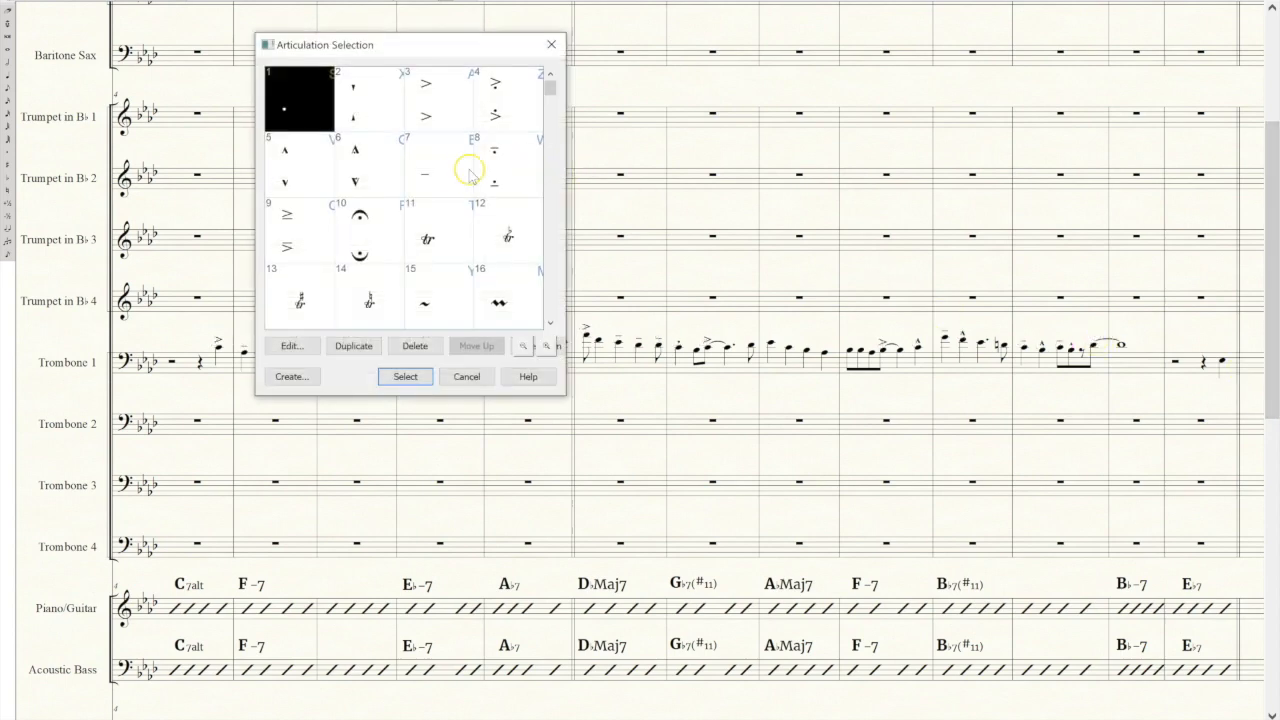
{"action": "left_click", "coordinate": [436, 112]}
{"action": "left_click", "coordinate": [413, 376]}
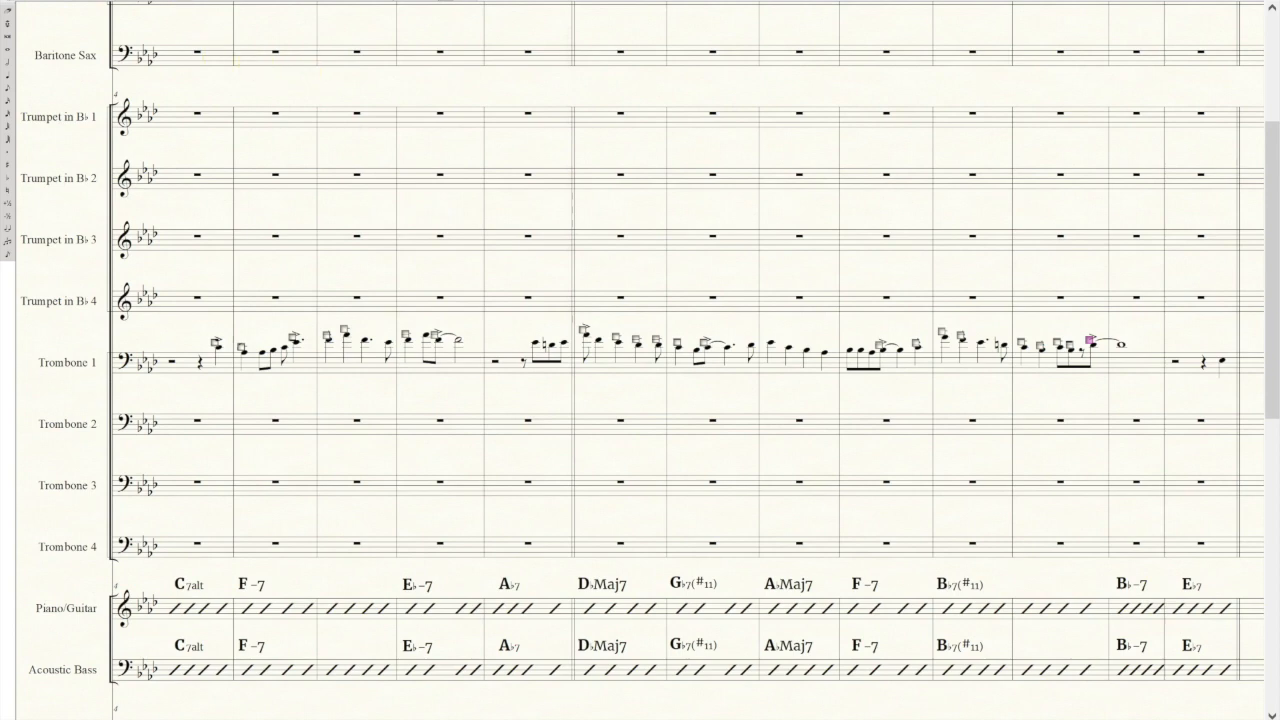
- Add an mf dynamic below Trombone 1's opening pickup note and move it slightly closer to the staff
{"action": "left_click", "coordinate": [438, 558]}
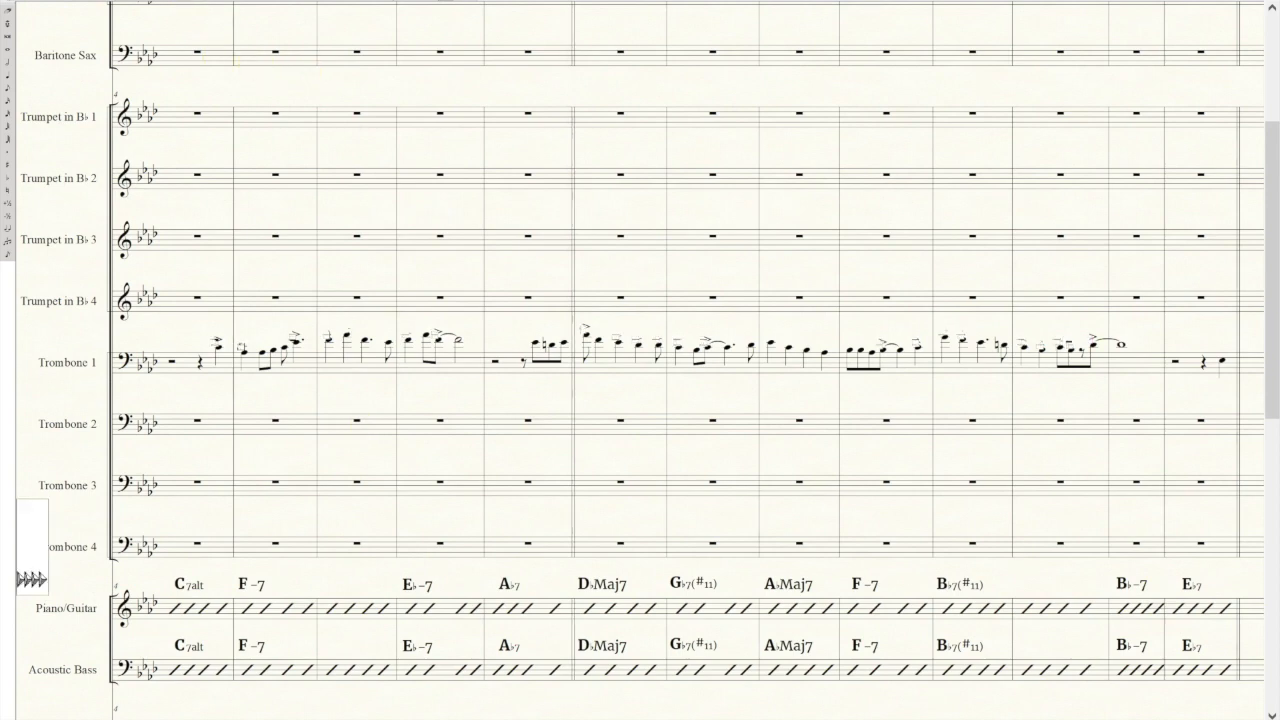
{"action": "left_click", "coordinate": [250, 718]}
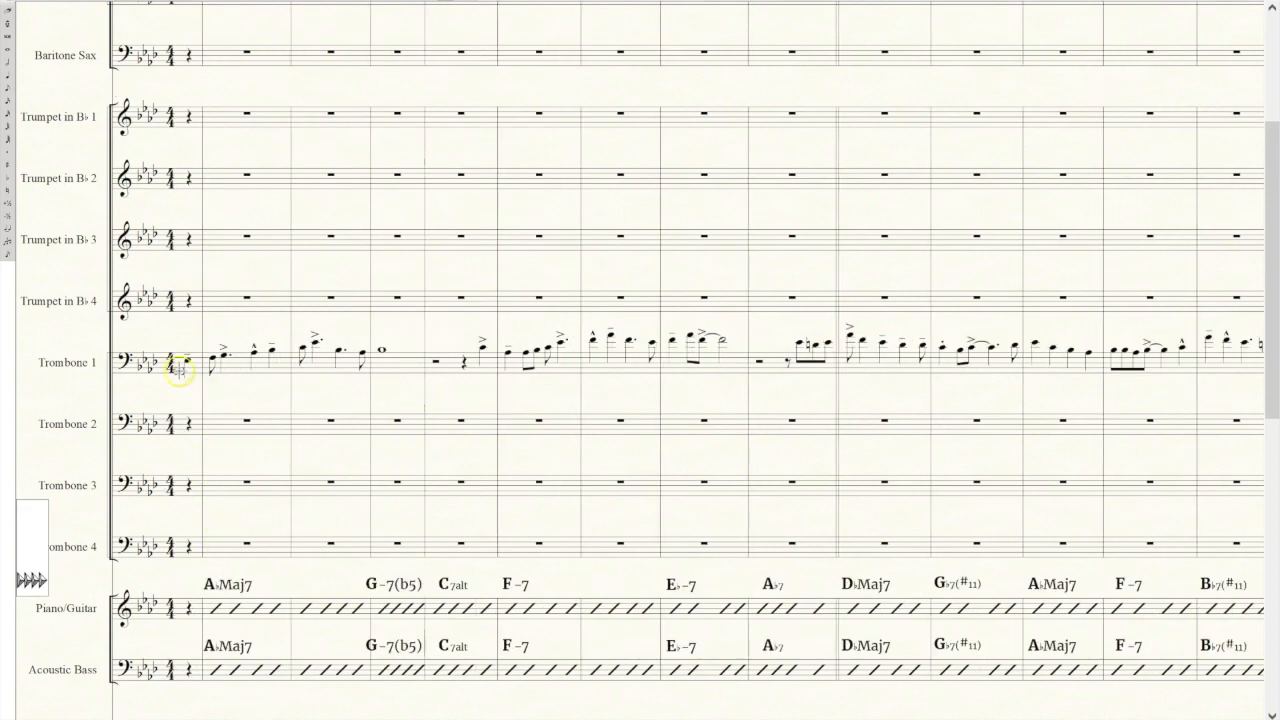
{"action": "double_click", "coordinate": [186, 387]}
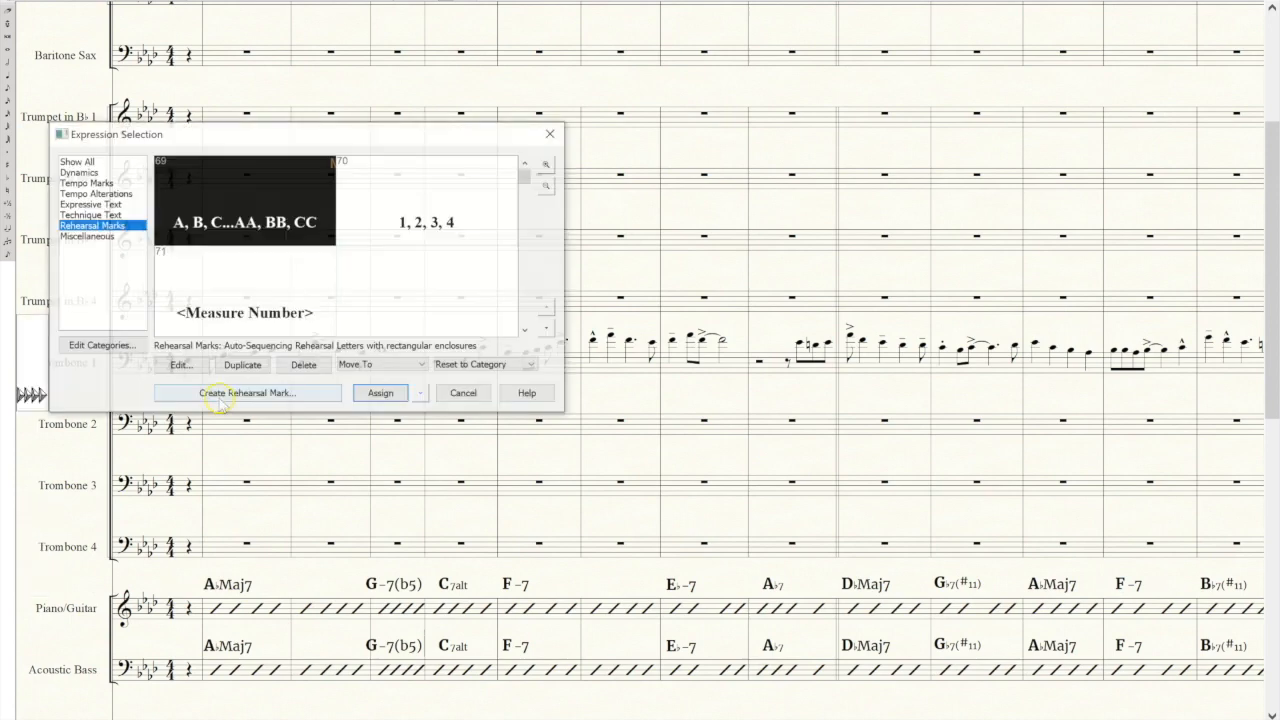
{"action": "left_click", "coordinate": [80, 172]}
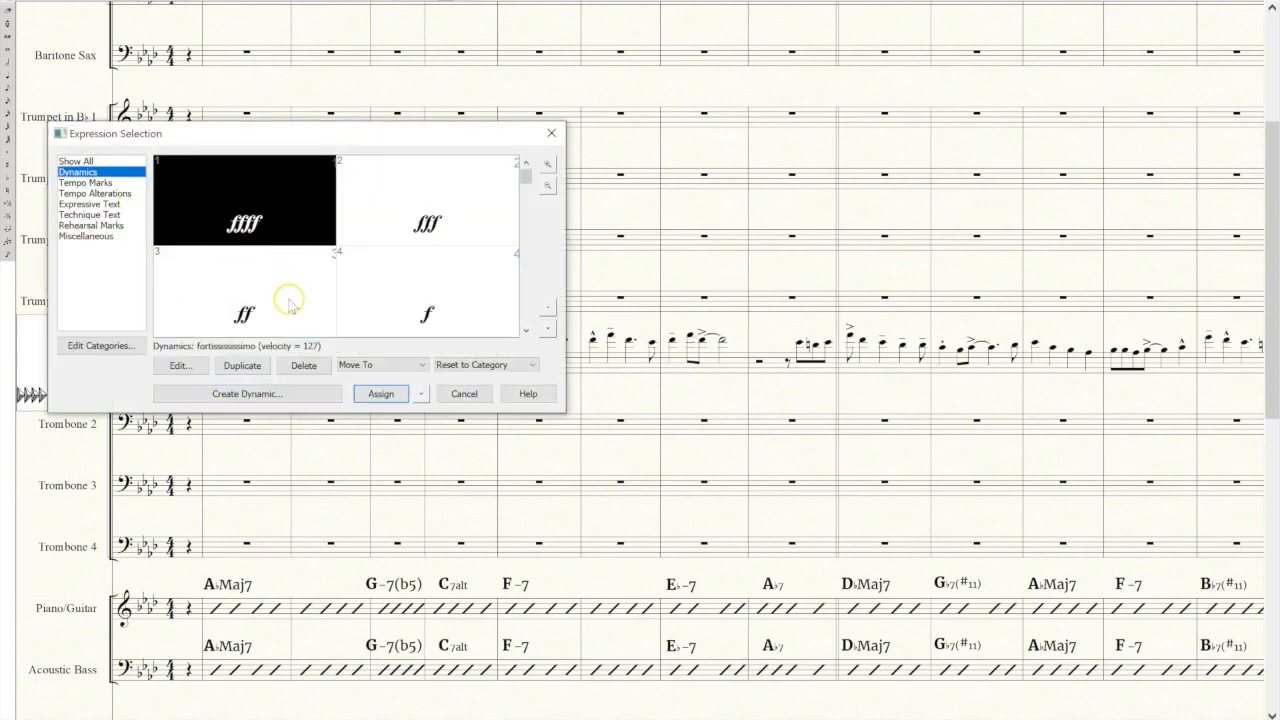
{"action": "left_click", "coordinate": [526, 330]}
{"action": "left_click", "coordinate": [278, 298]}
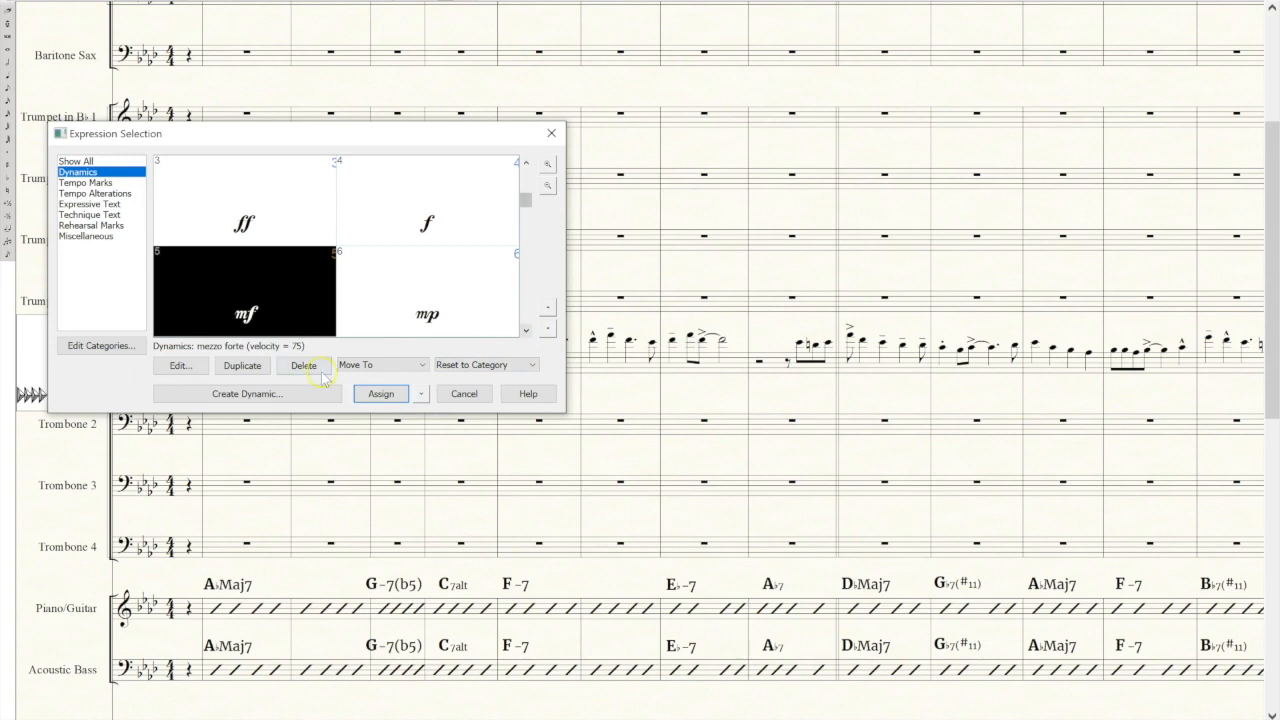
{"action": "left_click", "coordinate": [381, 393]}
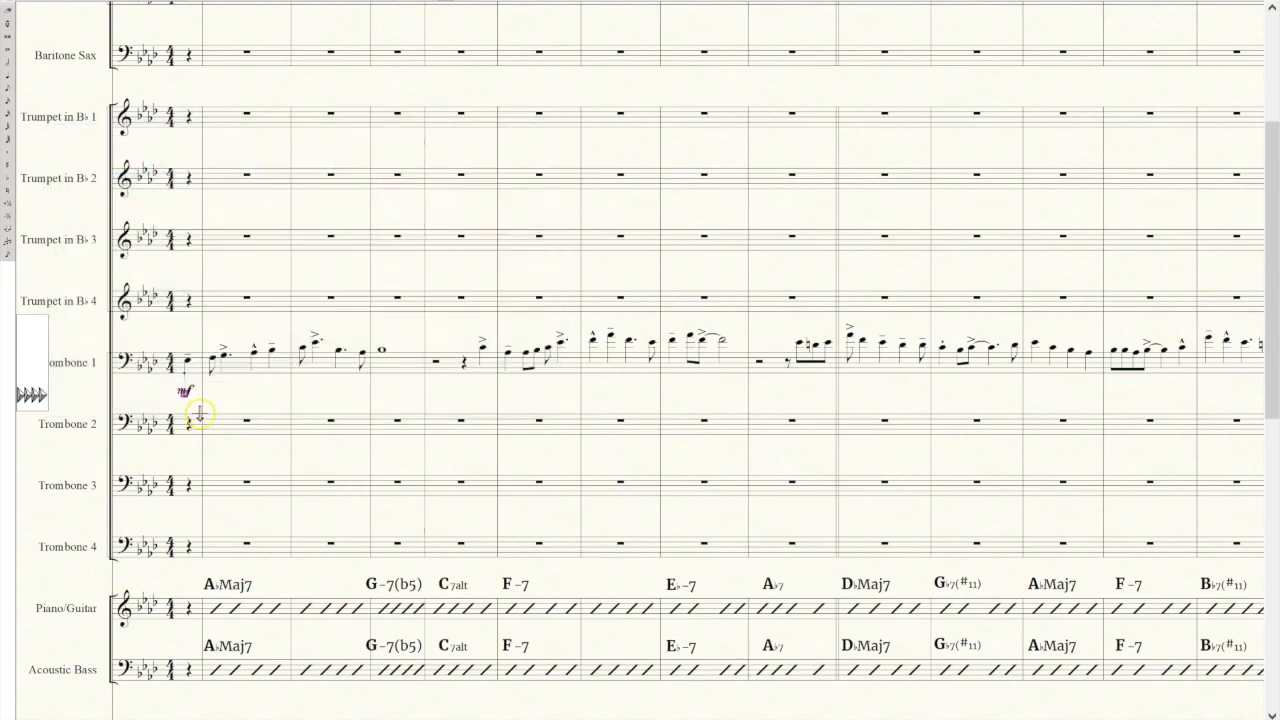
{"action": "left_click_drag", "start_coordinate": [185, 393], "coordinate": [185, 383]}
- Add an mf dynamic below the start of the Acoustic Bass's first AbMaj7 bar
{"action": "double_click", "coordinate": [214, 690]}
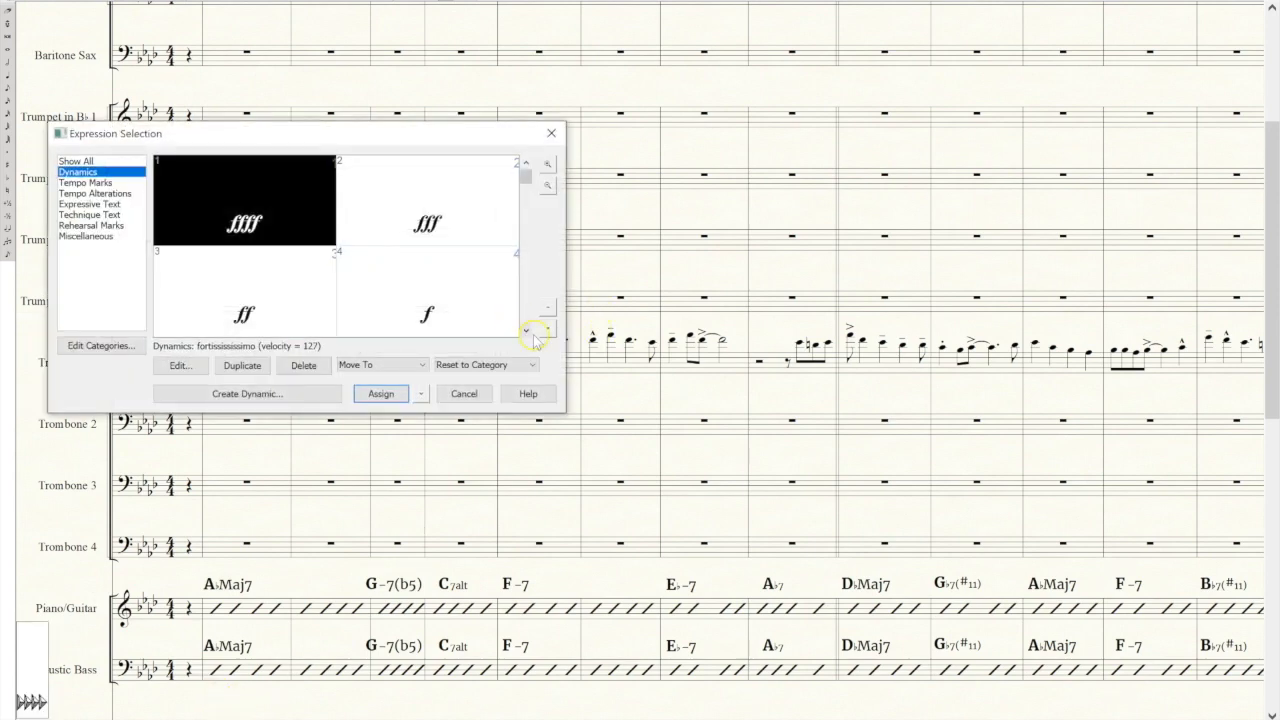
{"action": "left_click", "coordinate": [533, 336]}
{"action": "left_click", "coordinate": [298, 293]}
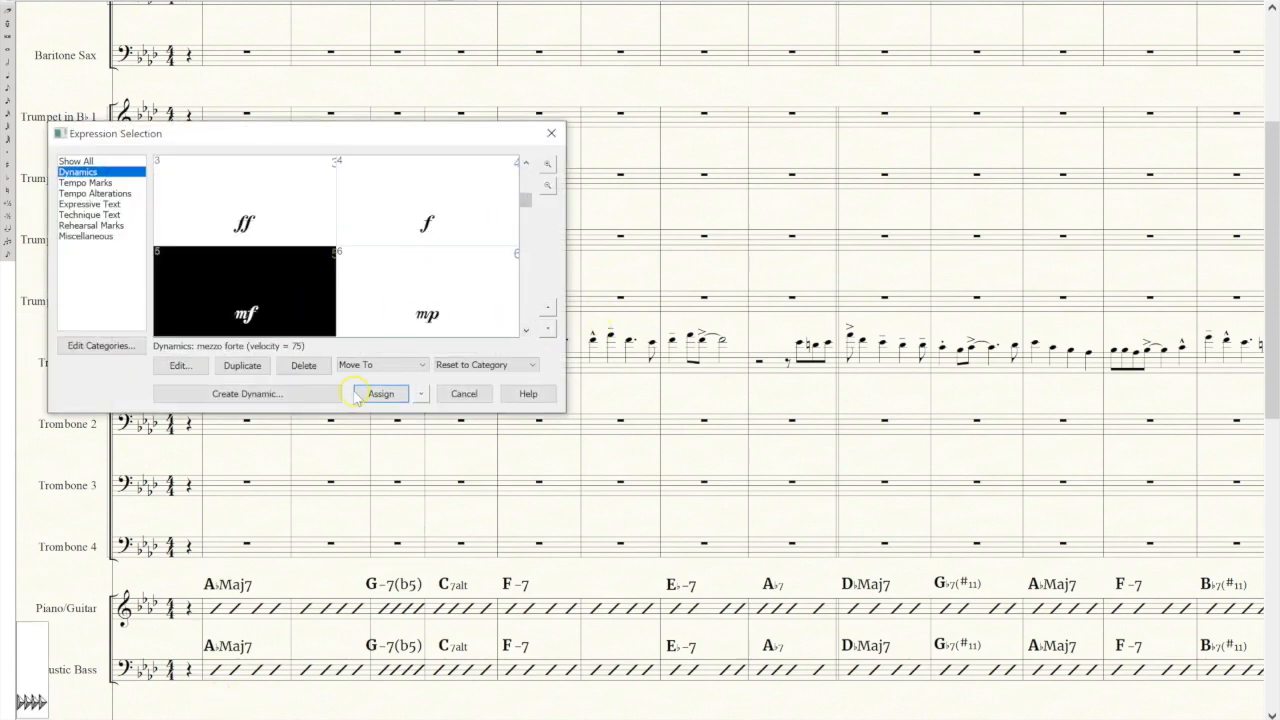
{"action": "left_click", "coordinate": [370, 393]}
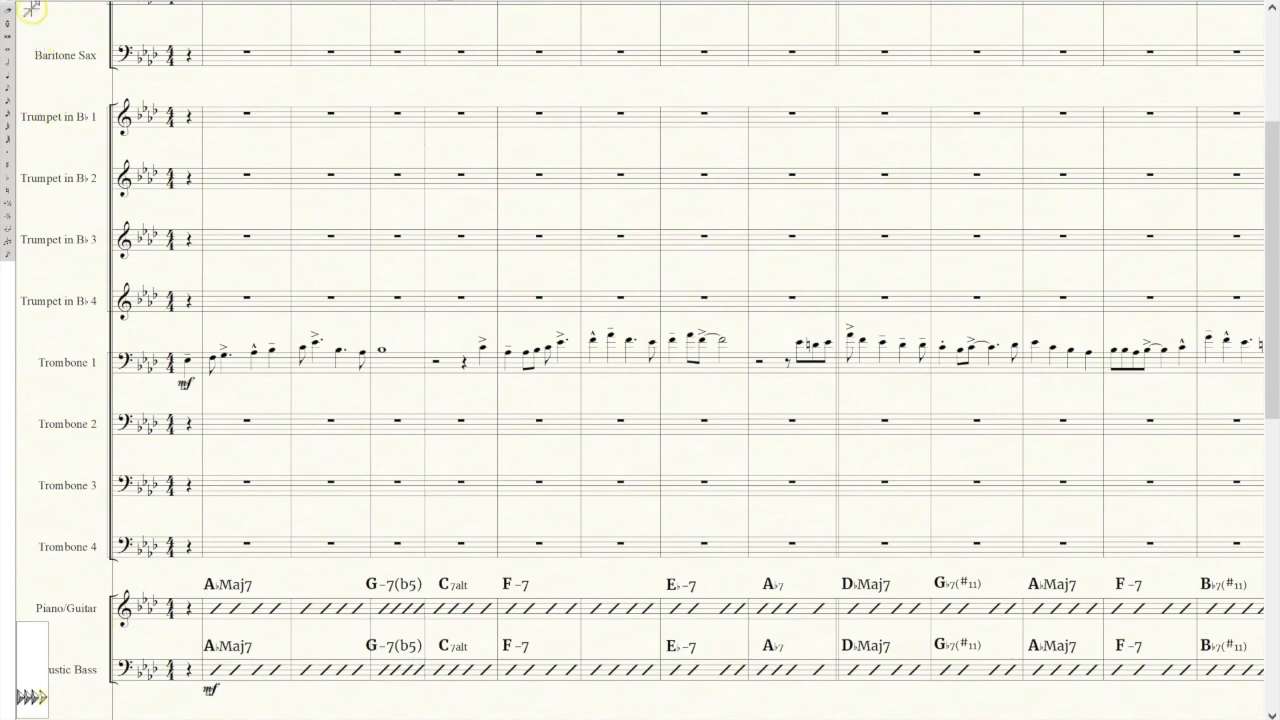
- Copy the mf dynamic from the Acoustic Bass's first AbMaj7 bar to the same bar of Piano/Guitar
{"action": "left_click", "coordinate": [272, 668]}
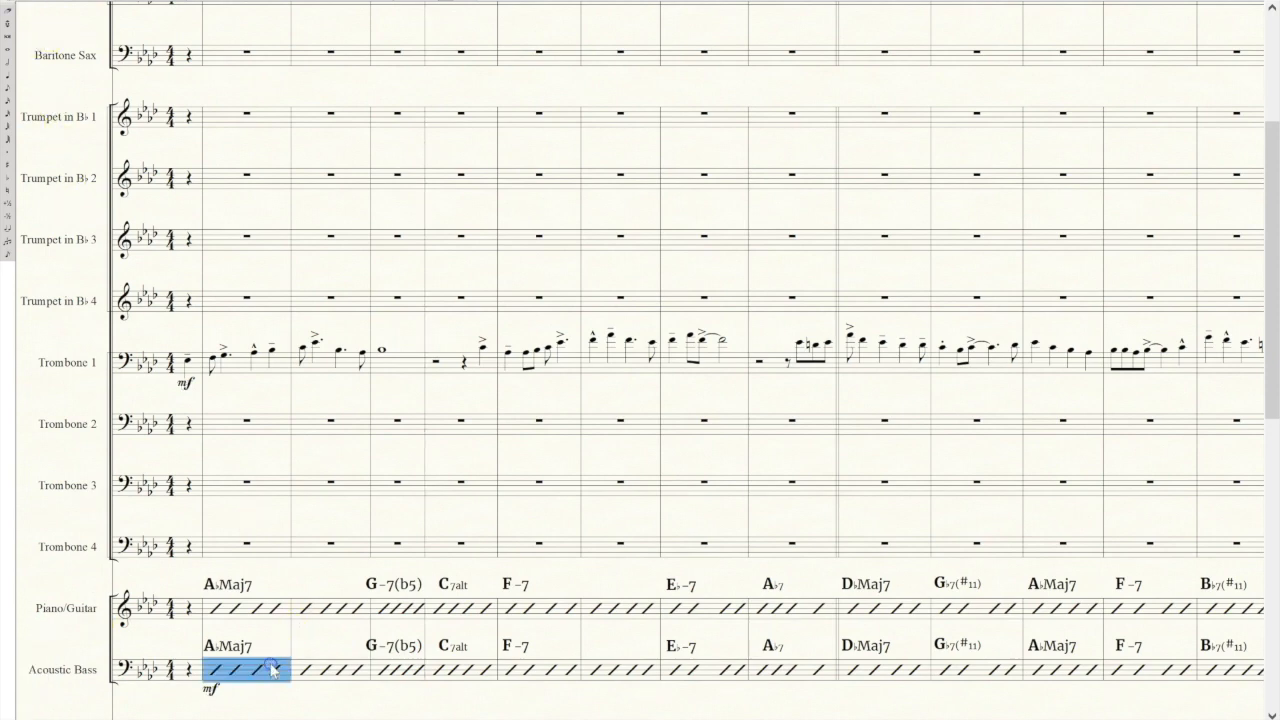
{"action": "left_click", "coordinate": [278, 606]}
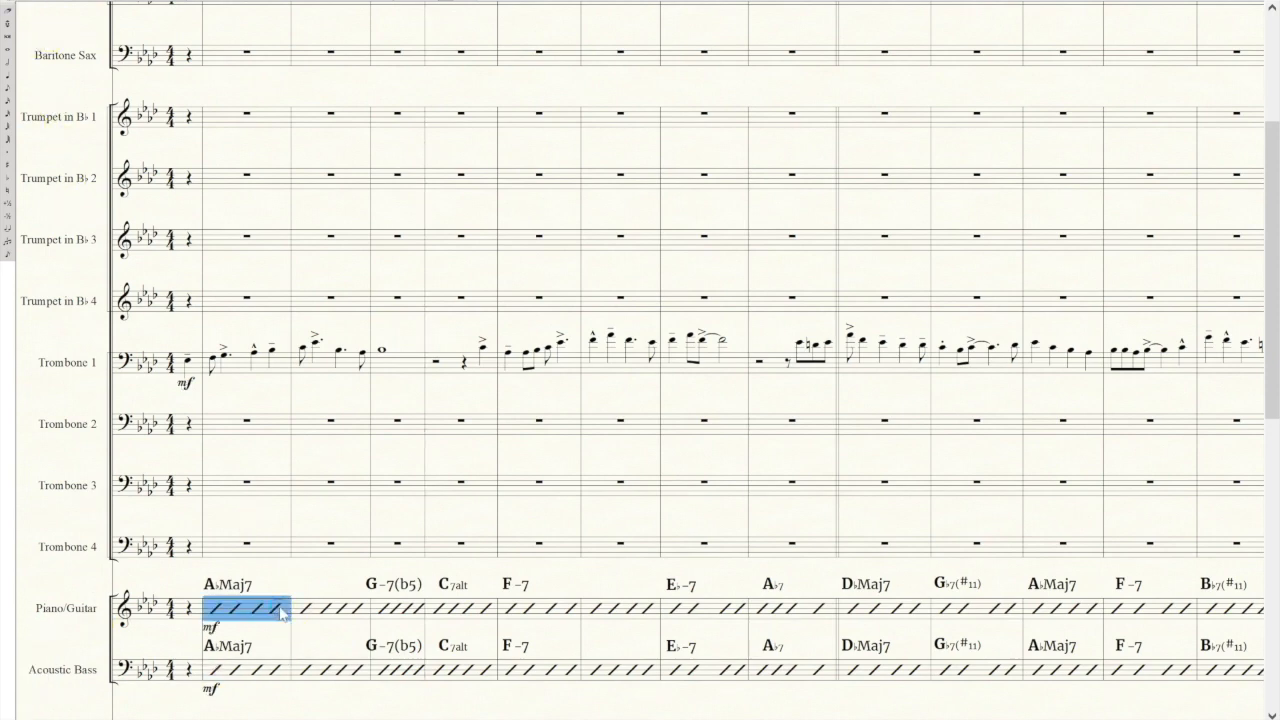
{"action": "left_click_drag", "start_coordinate": [1272, 258], "coordinate": [1272, 350]}
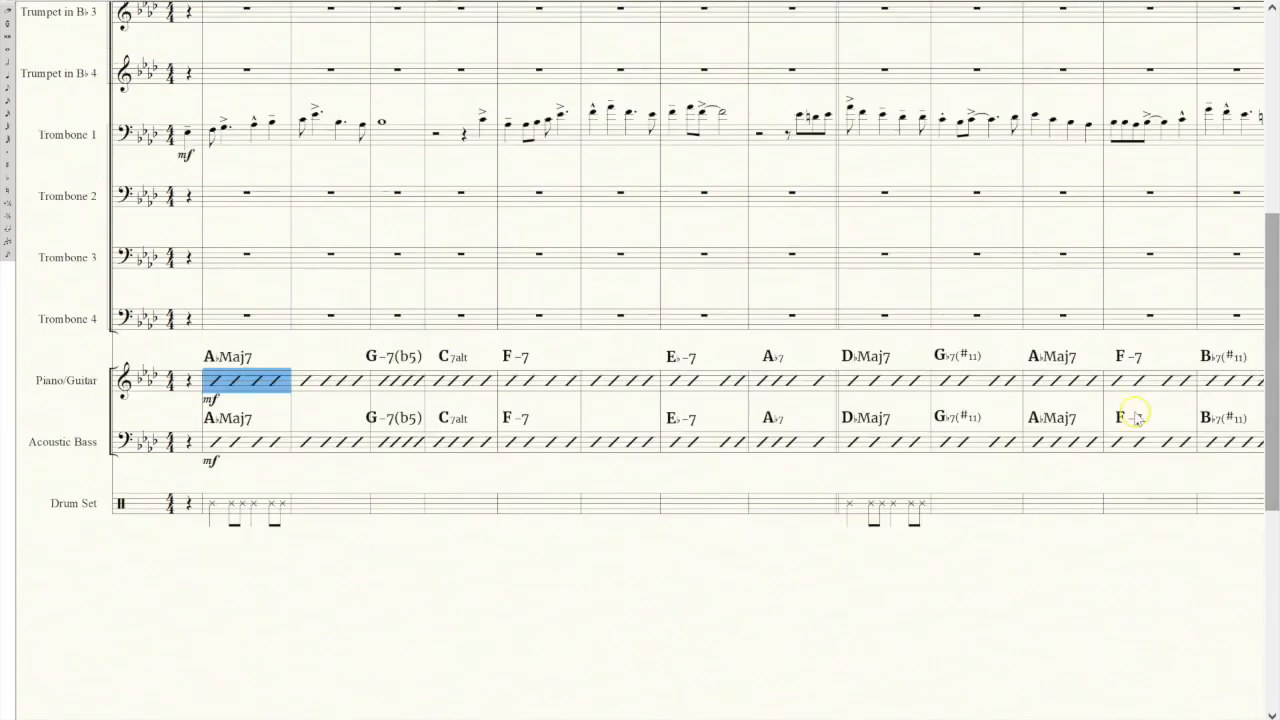
- Add an mf dynamic below the Drum Set's first note in the opening AbMaj7 bar
{"action": "key", "text": "n"}
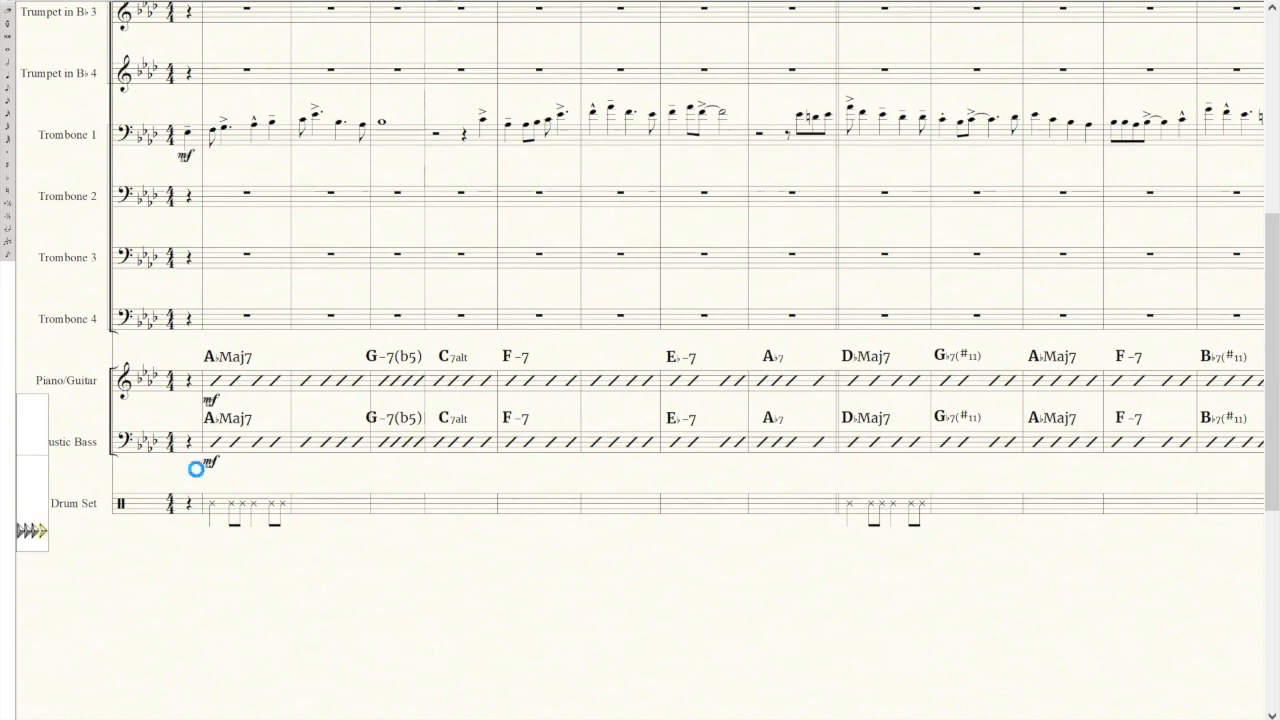
{"action": "double_click", "coordinate": [213, 538]}
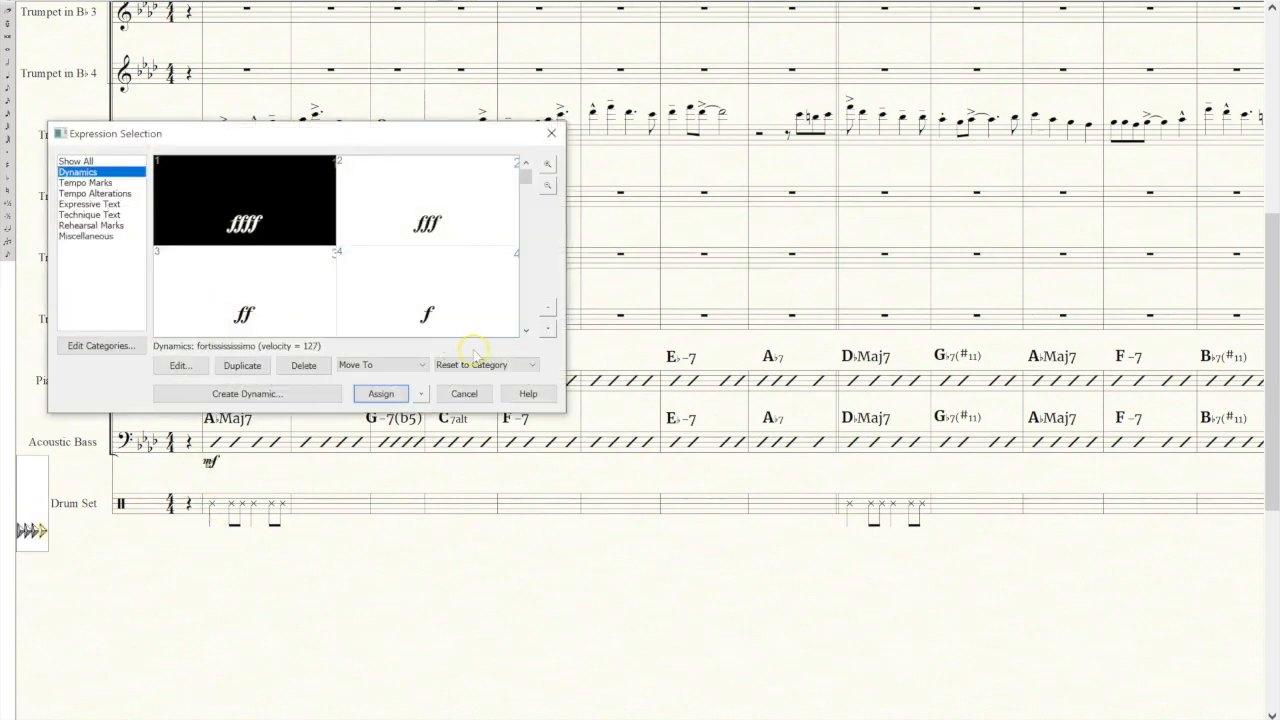
{"action": "left_click", "coordinate": [525, 330]}
{"action": "left_click", "coordinate": [332, 295]}
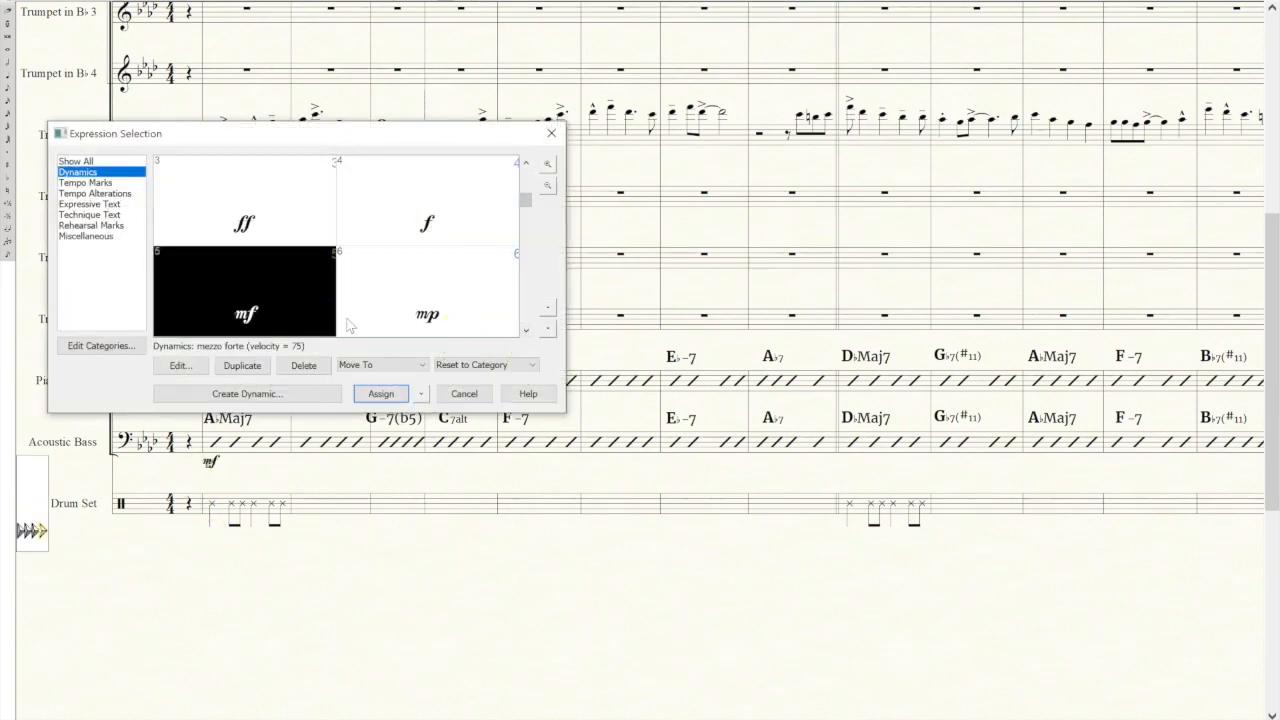
{"action": "left_click", "coordinate": [389, 400]}
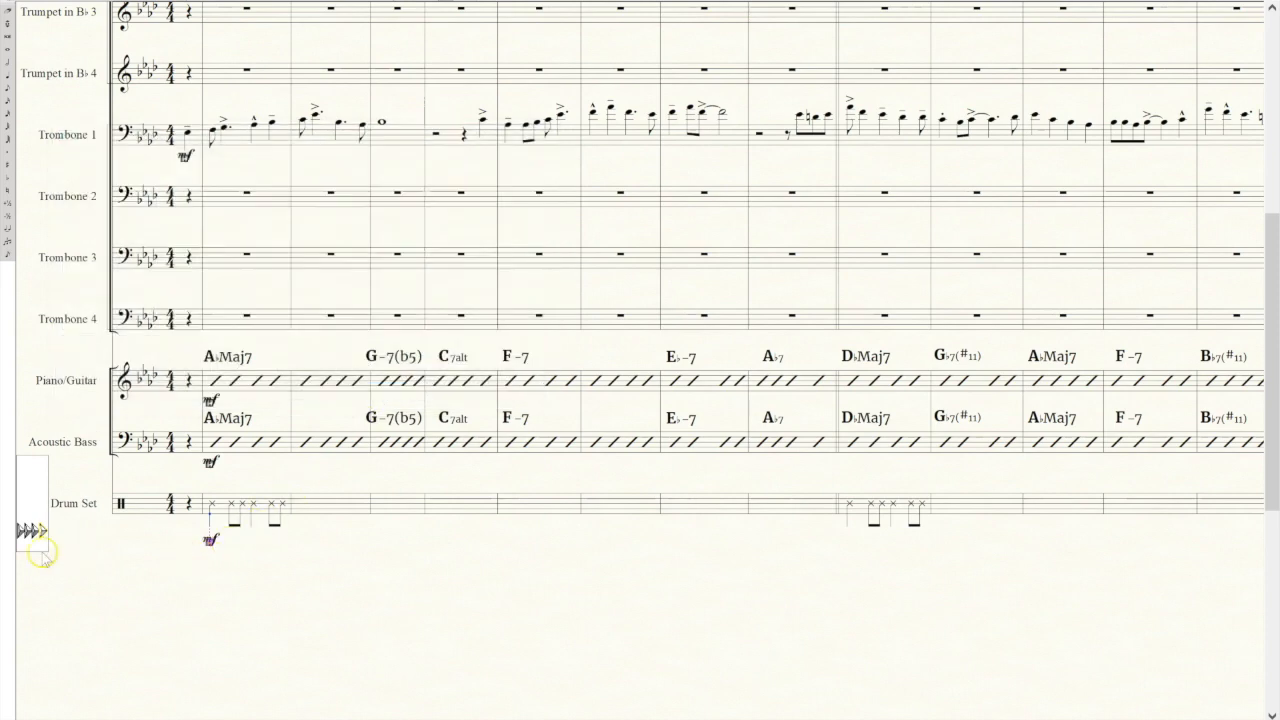
- Raise the below-staff expression baseline for Piano/Guitar and Acoustic Bass slightly, and move the Drum Set's mf dynamic closer to its staff
{"action": "left_click", "coordinate": [22, 530]}
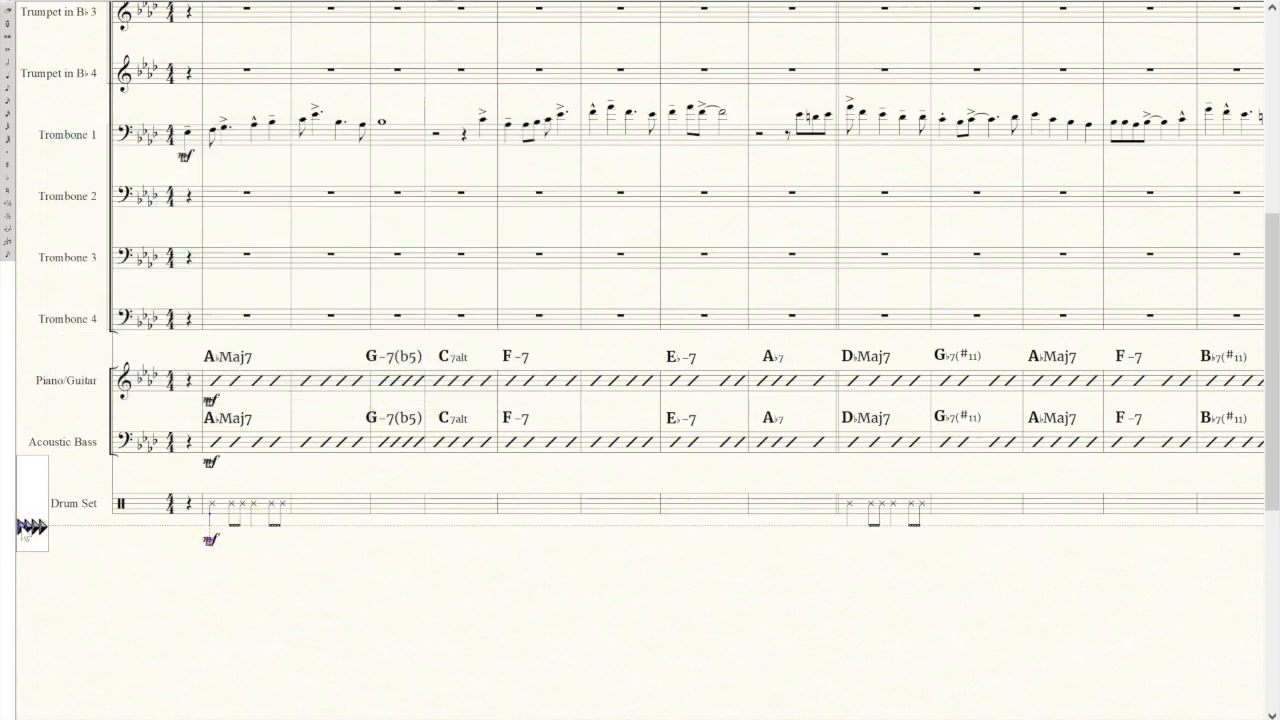
{"action": "left_click_drag", "start_coordinate": [21, 527], "coordinate": [22, 520]}
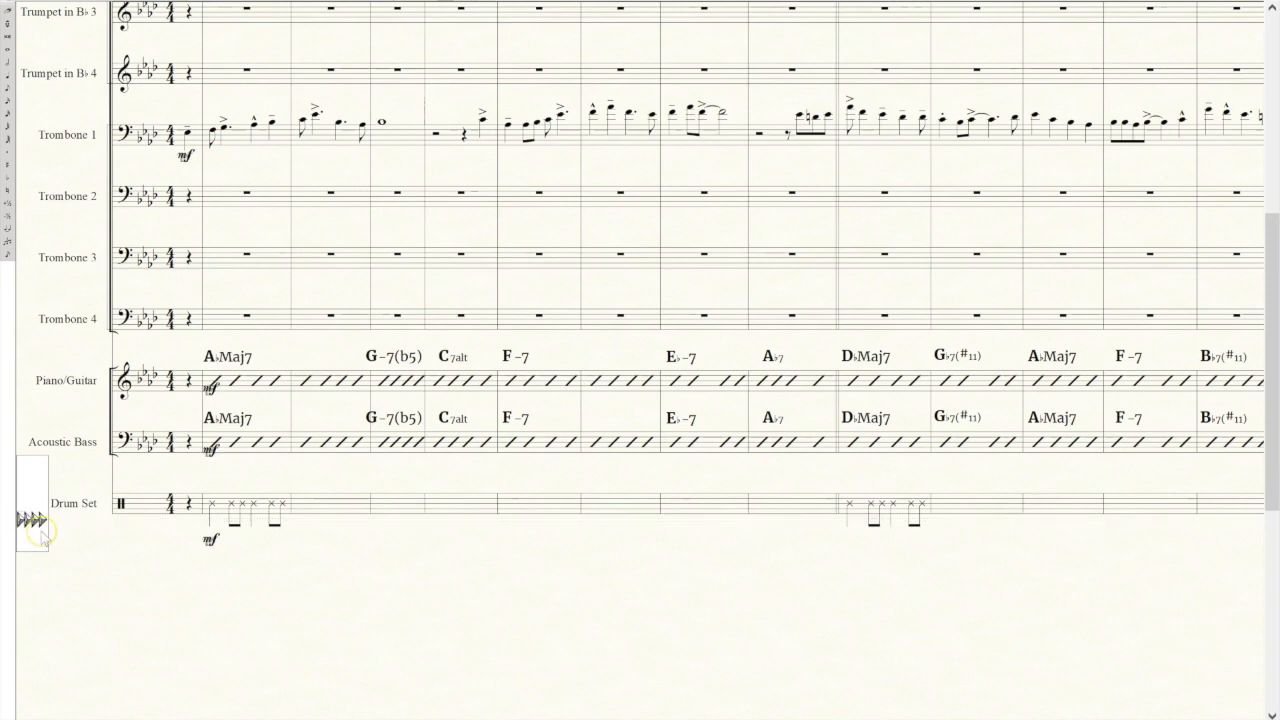
{"action": "left_click_drag", "start_coordinate": [43, 538], "coordinate": [44, 541]}
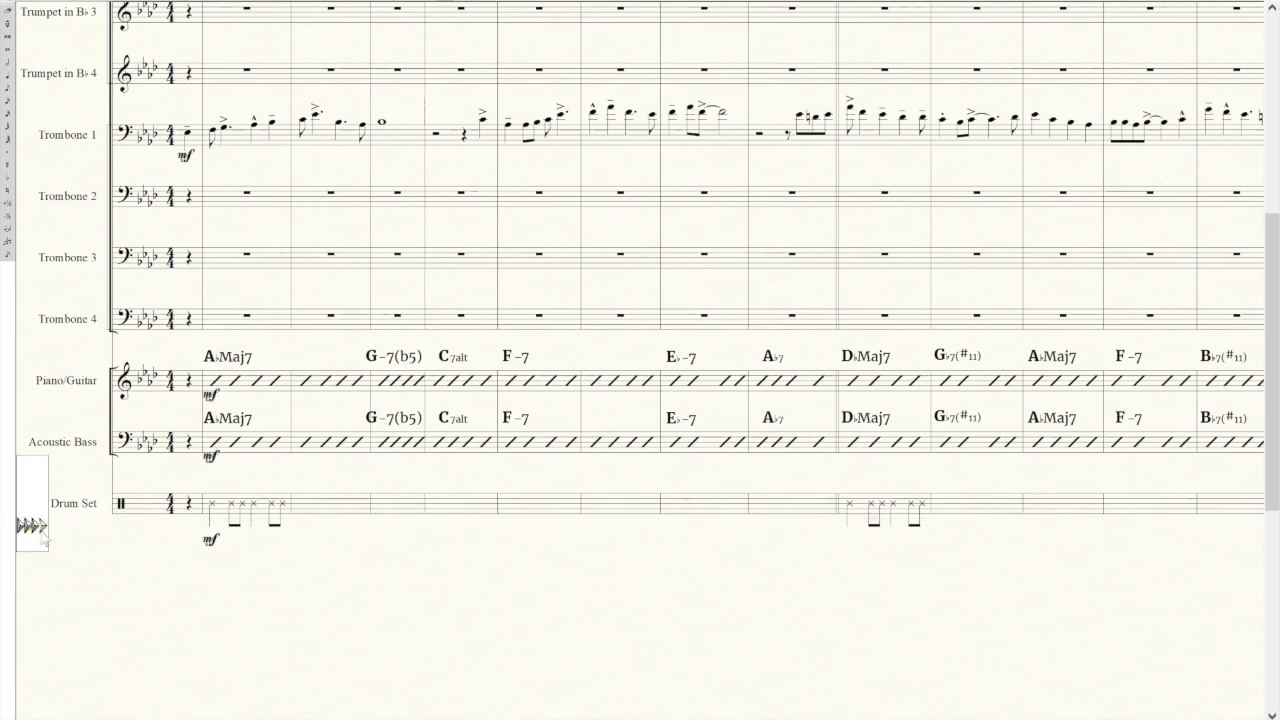
{"action": "left_click", "coordinate": [210, 539]}
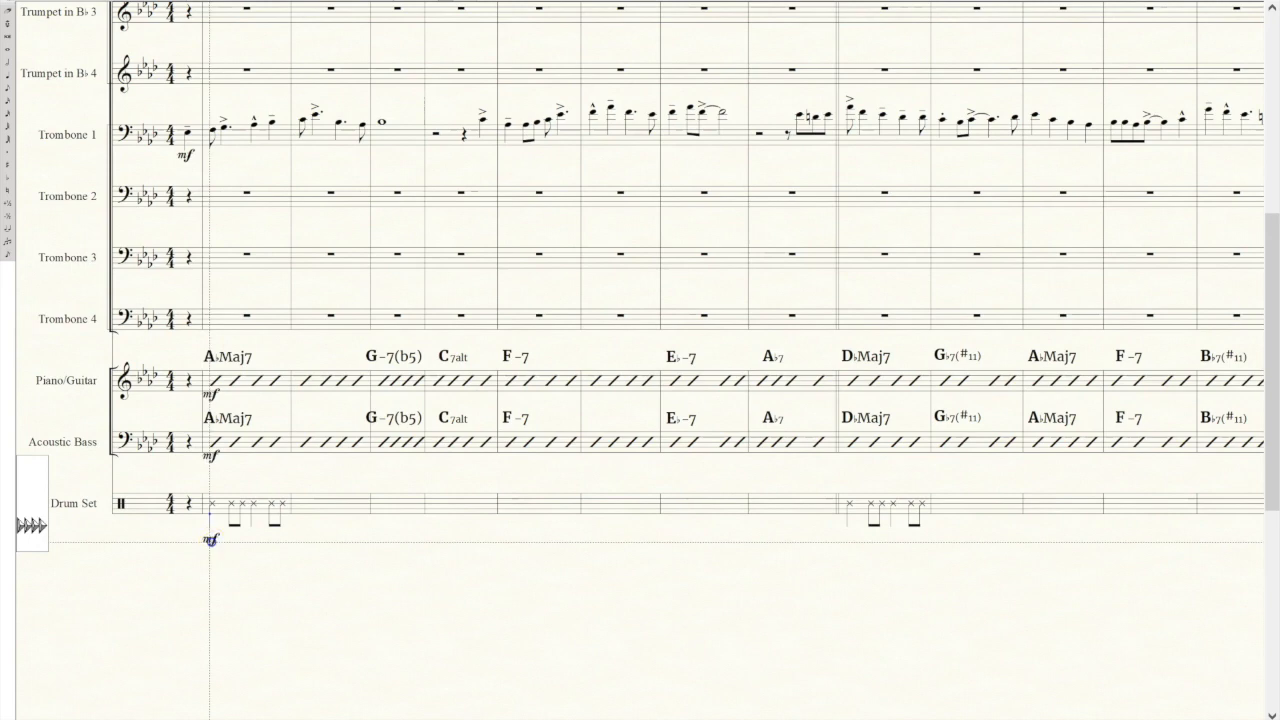
{"action": "left_click_drag", "start_coordinate": [210, 539], "coordinate": [210, 531]}
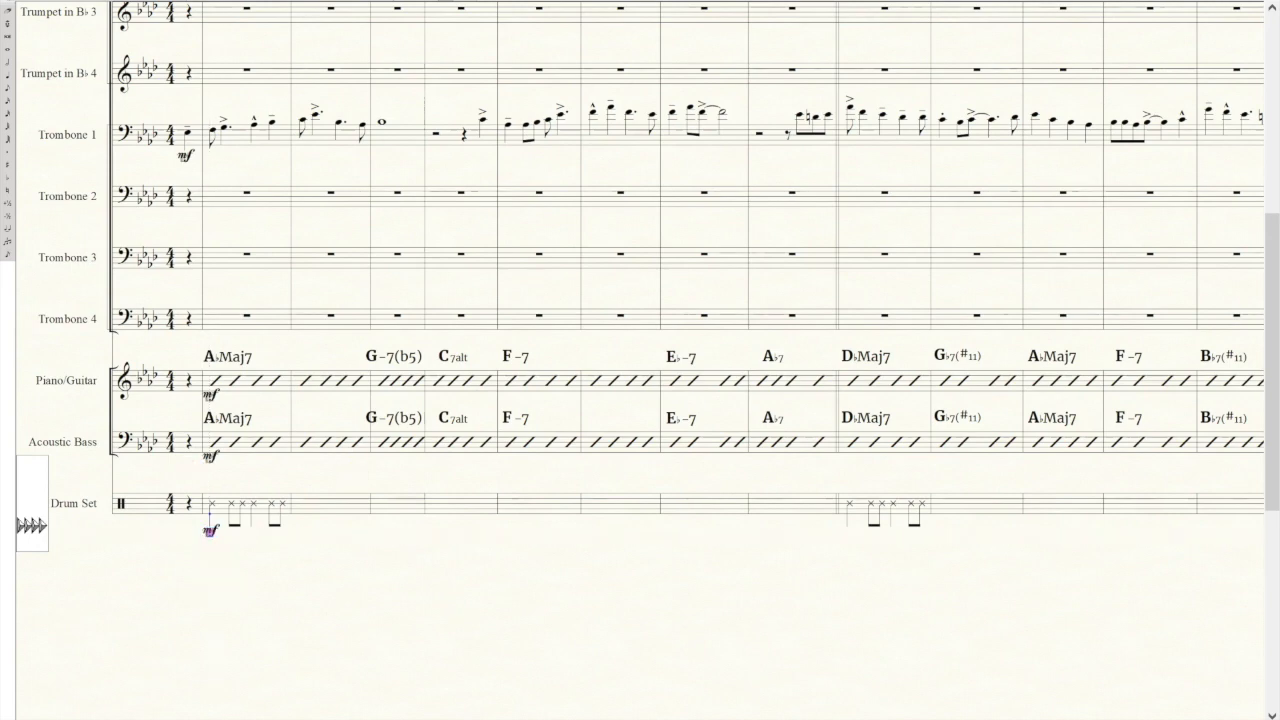
- Add a small "bone" cue text above the start of the Drum Set's first rhythm bar
{"action": "left_click", "coordinate": [214, 482]}
{"action": "type", "text": "bone ind"}
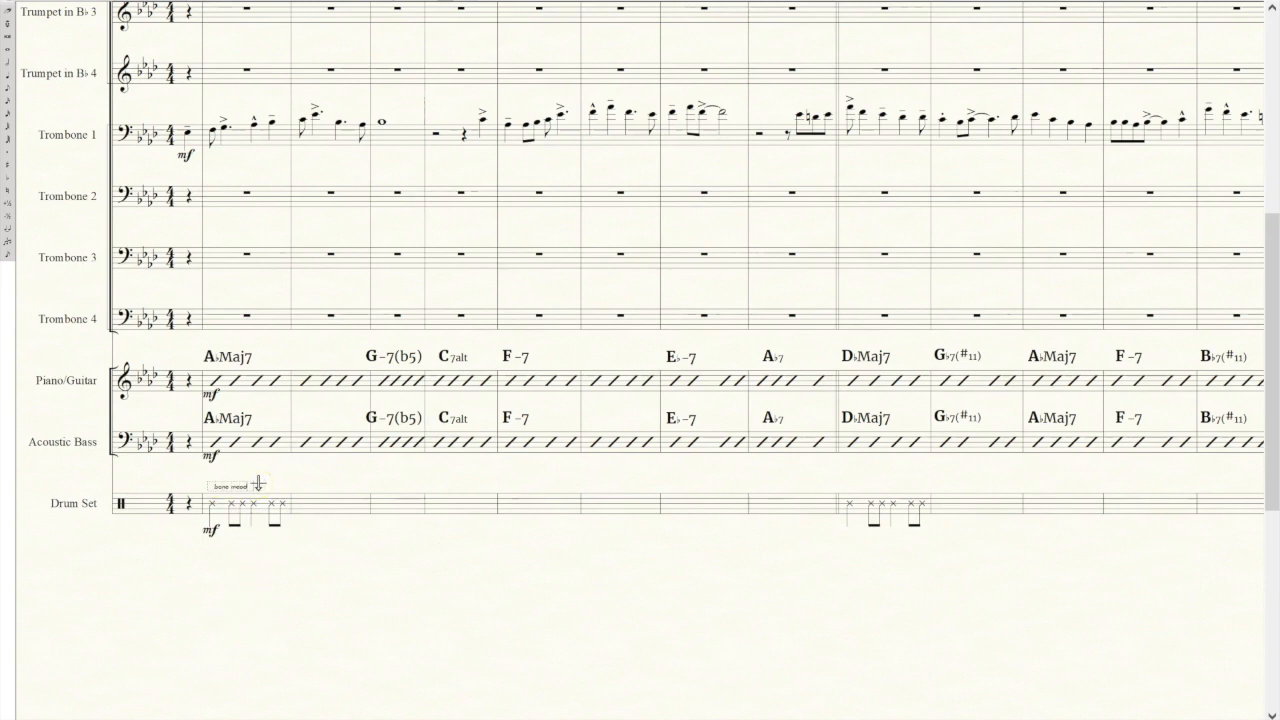
{"action": "left_click", "coordinate": [7, 25]}
{"action": "key", "text": "Escape"}
- Add an fp dynamic below Trombone 1's accented eighth note that is tied into the whole note
{"action": "scroll", "coordinate": [712, 269], "scroll_direction": "right", "scroll_amount": 5}
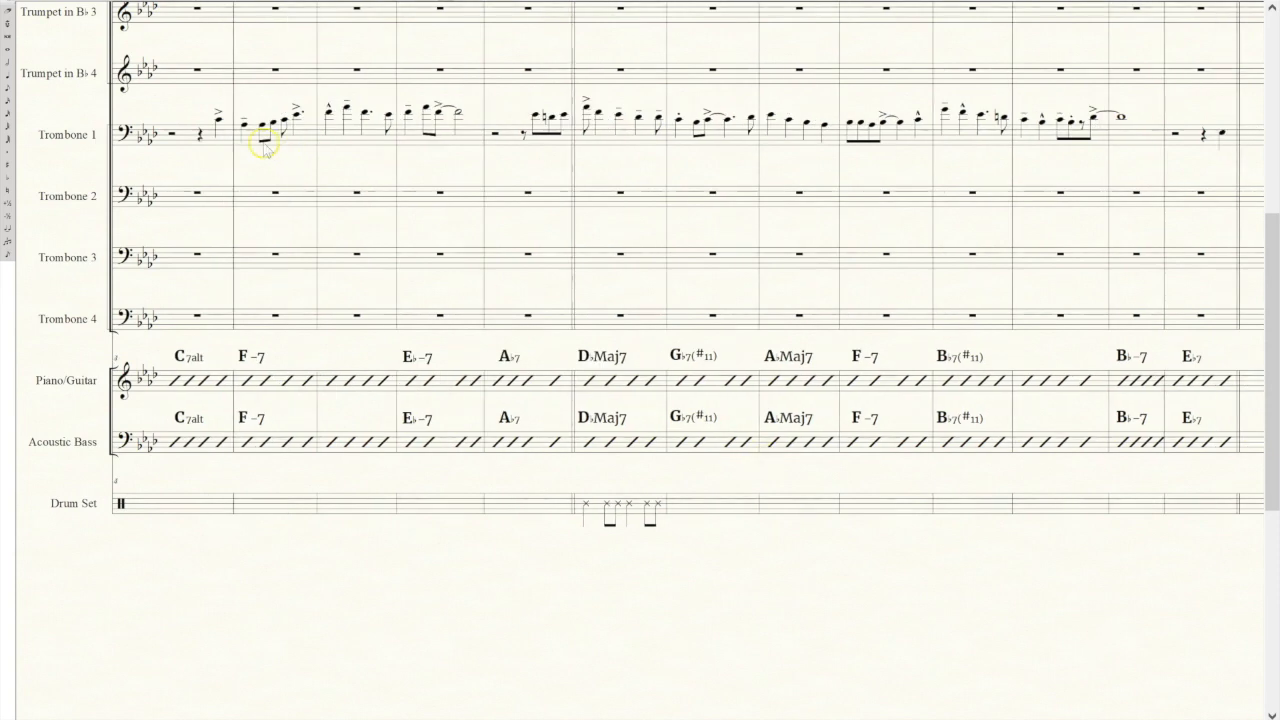
{"action": "left_click", "coordinate": [240, 2]}
{"action": "left_click", "coordinate": [1092, 150]}
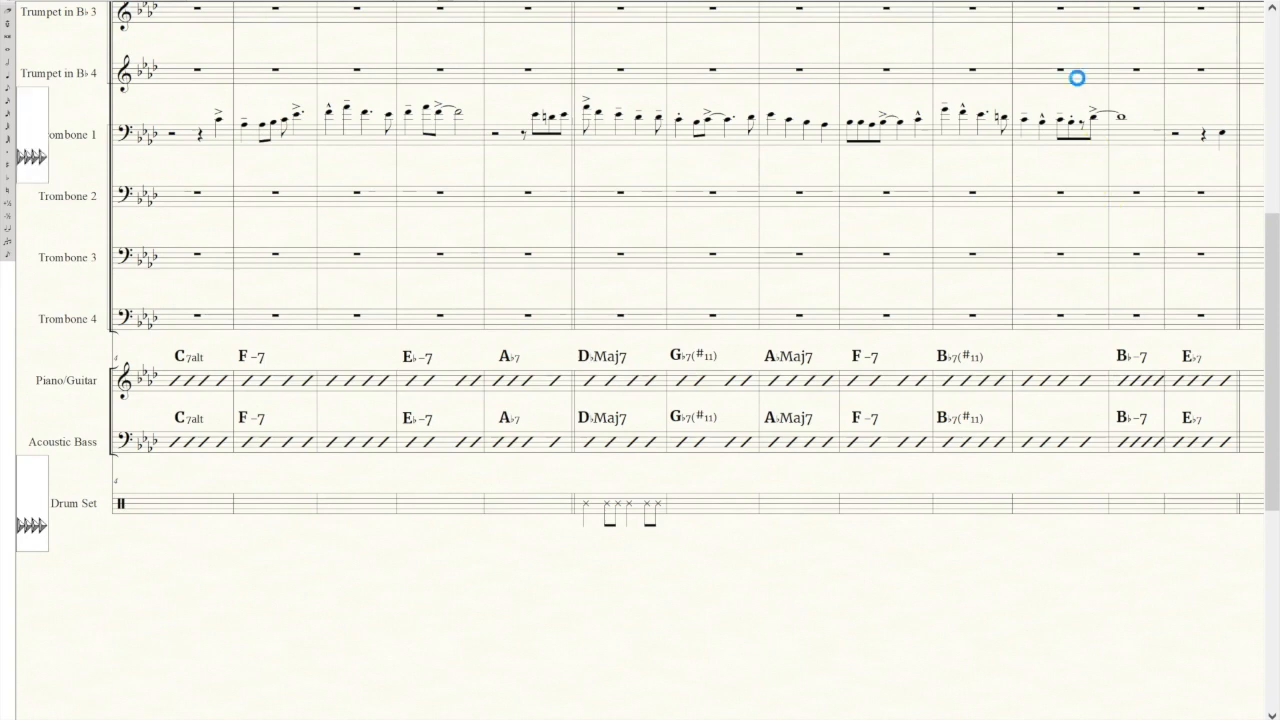
{"action": "left_click", "coordinate": [530, 328]}
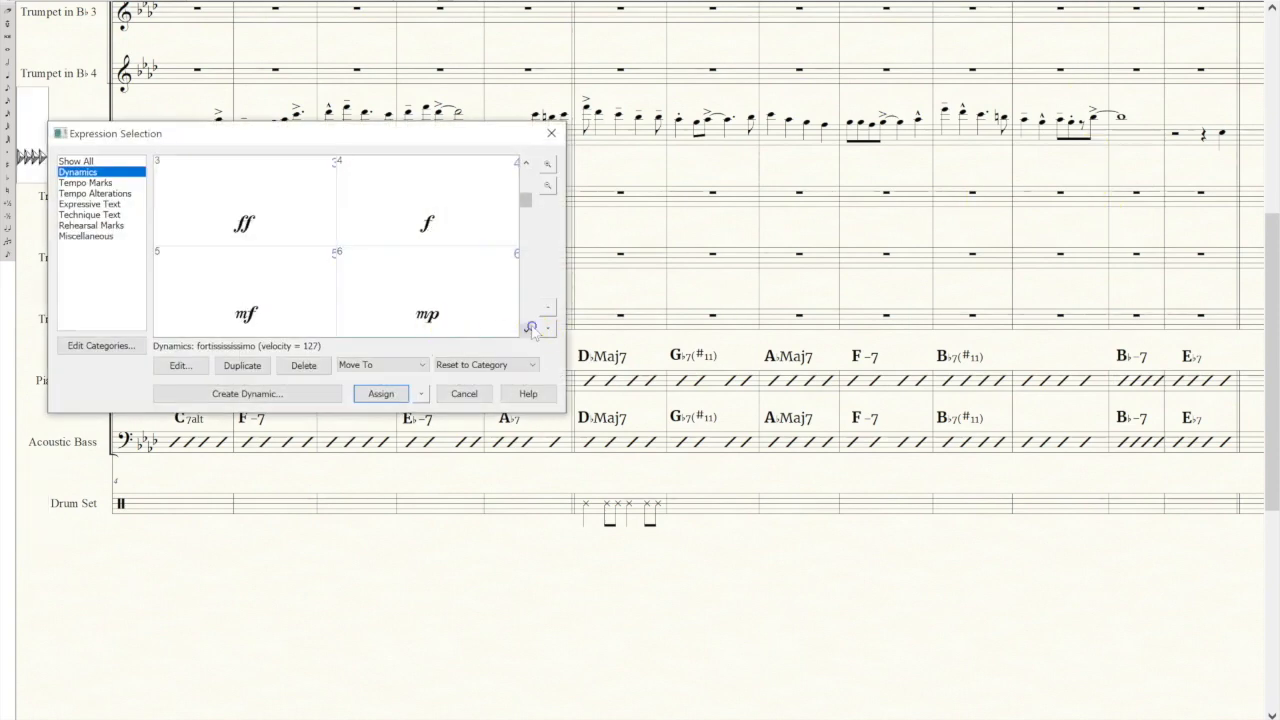
{"action": "left_click", "coordinate": [528, 329]}
{"action": "left_click", "coordinate": [528, 329]}
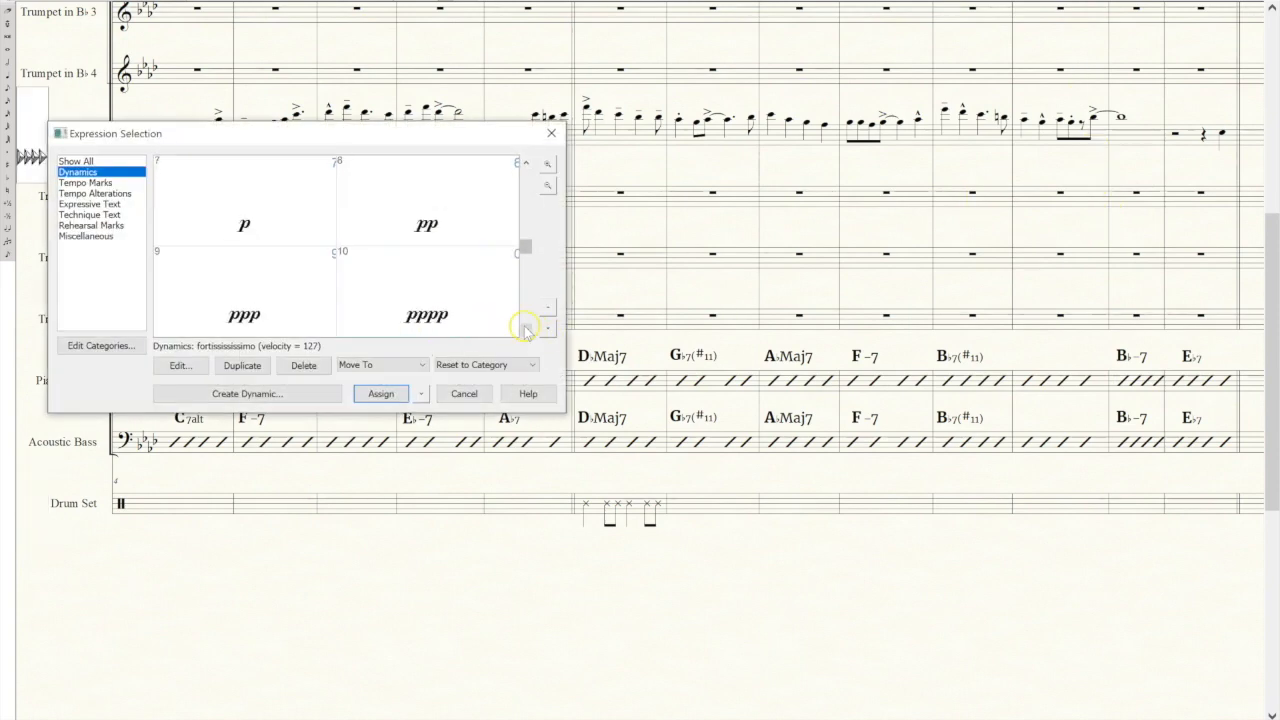
{"action": "left_click", "coordinate": [528, 329]}
{"action": "left_click", "coordinate": [309, 304]}
{"action": "left_click", "coordinate": [372, 393]}
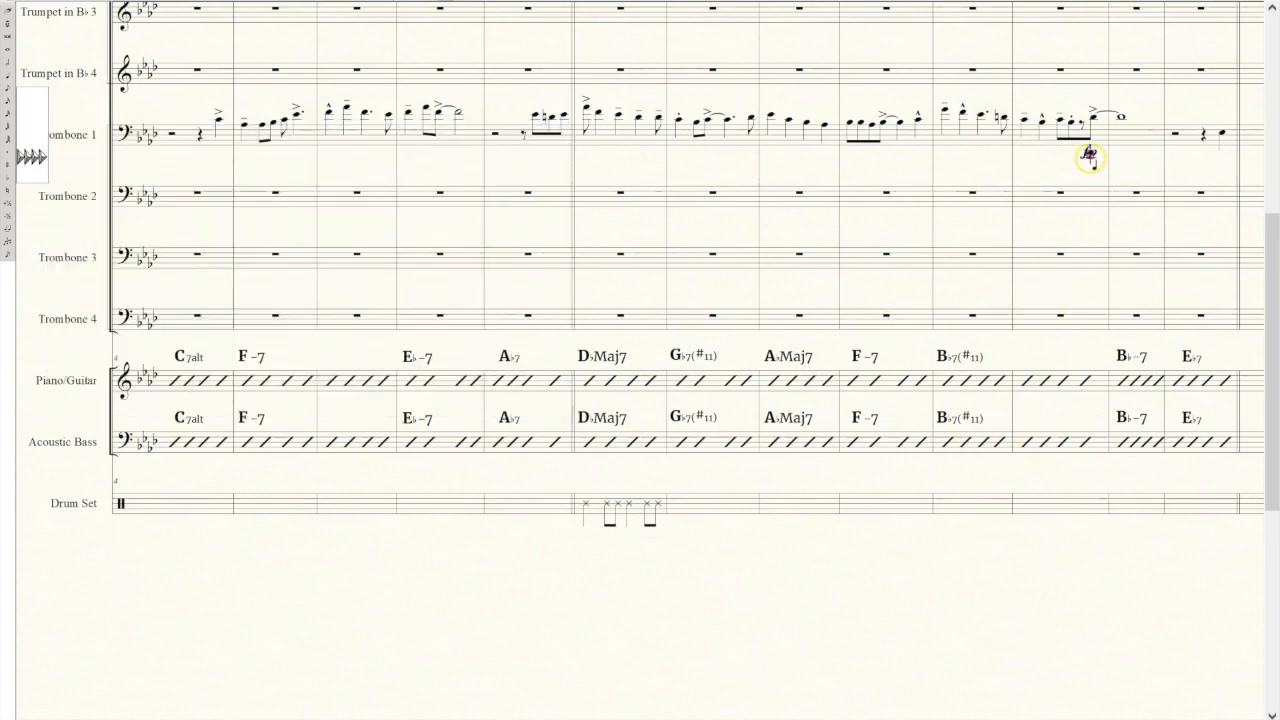
{"action": "left_click", "coordinate": [386, 271]}
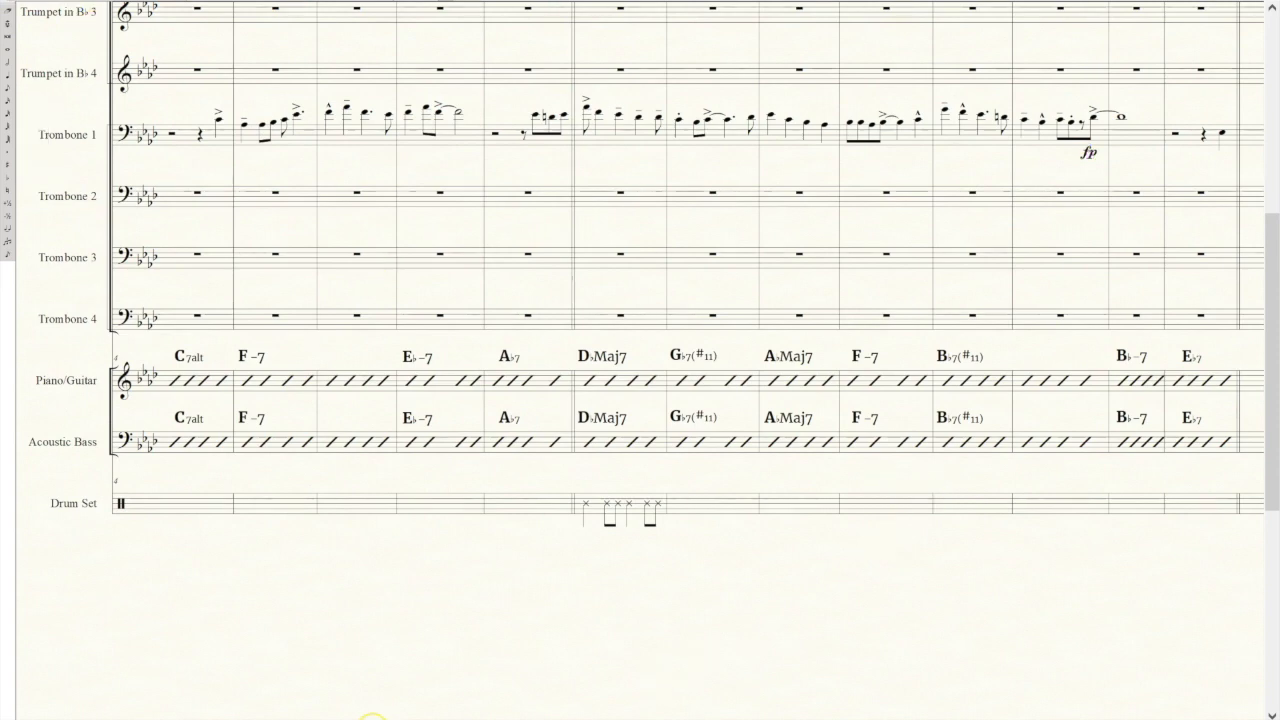